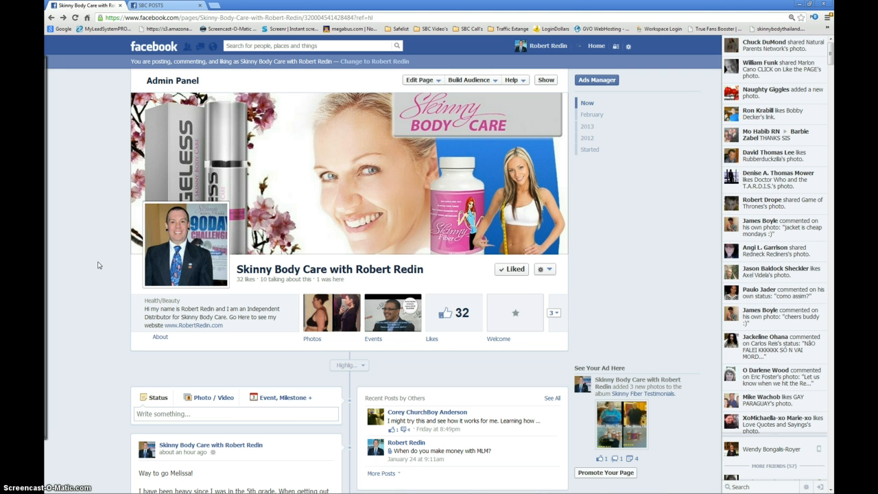
View the personal profile page and return to the Skinny Body Care business page.
click(88, 269)
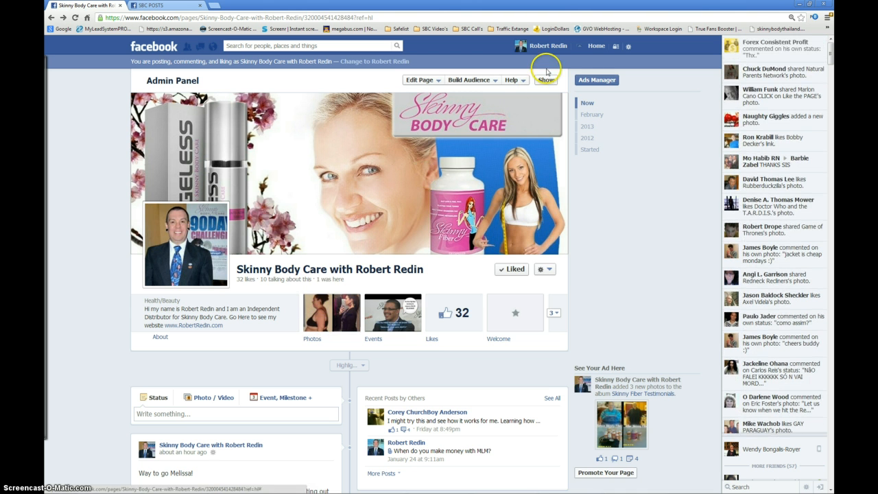
click(548, 46)
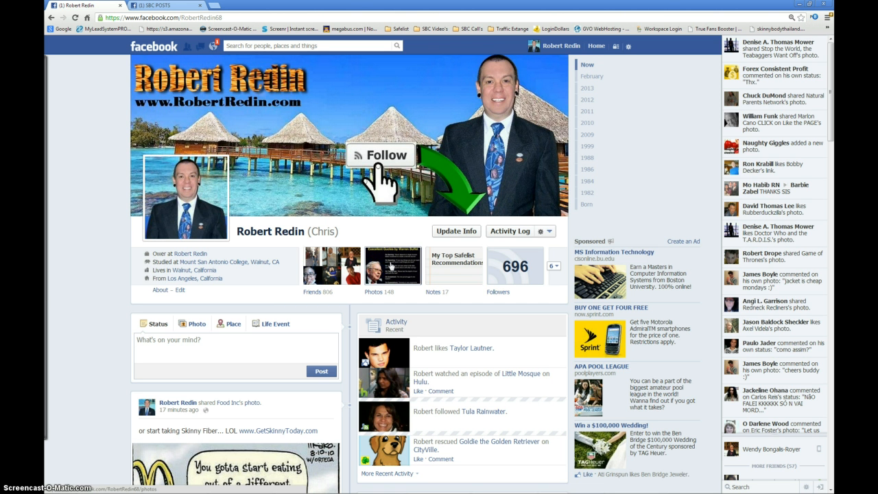
right_click(101, 229)
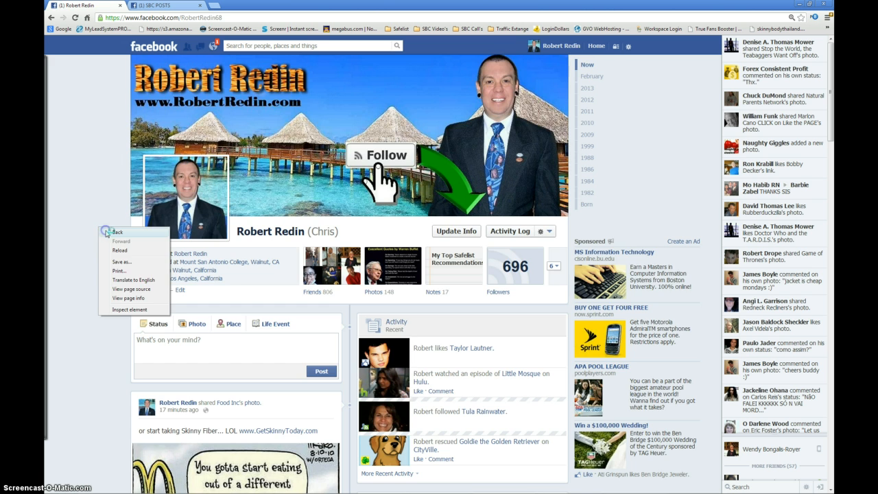
click(109, 232)
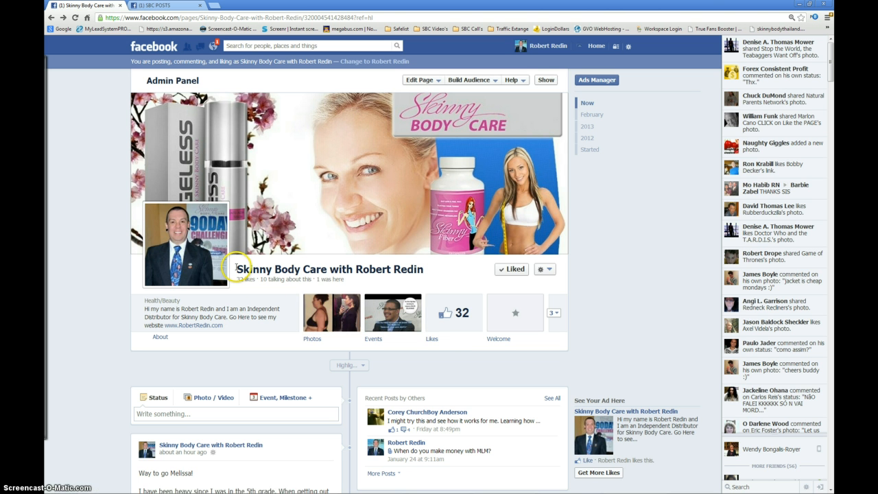
drag(236, 269, 266, 269)
drag(437, 267, 427, 290)
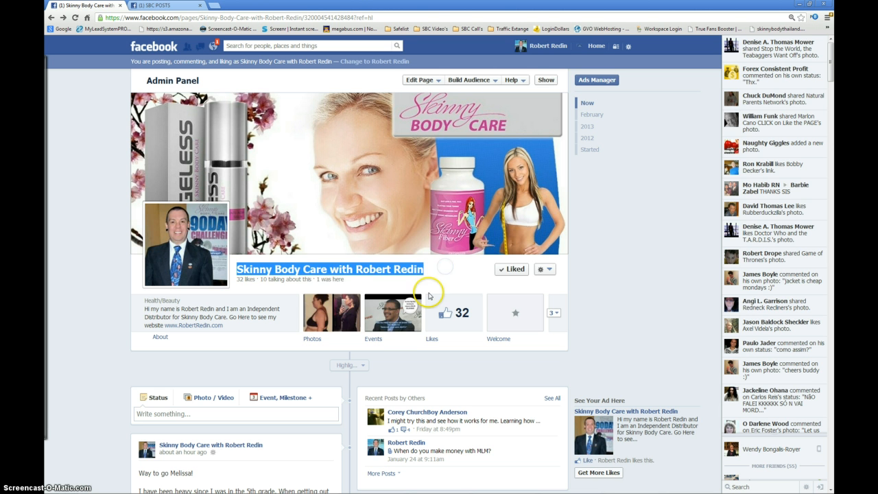
click(428, 291)
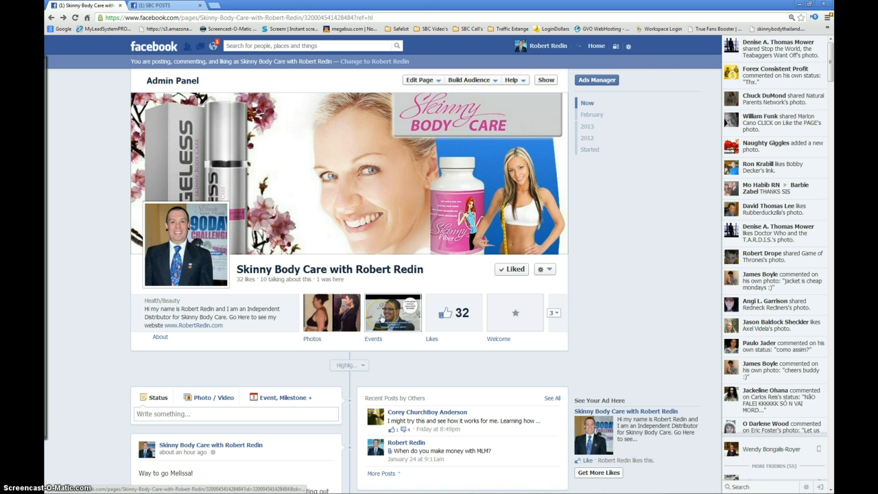
click(439, 280)
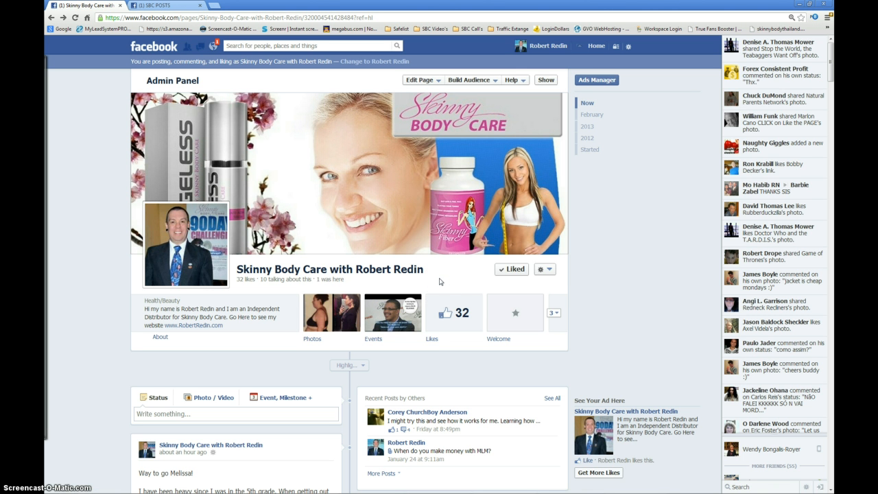
Open the business page's photos and display its albums.
click(326, 317)
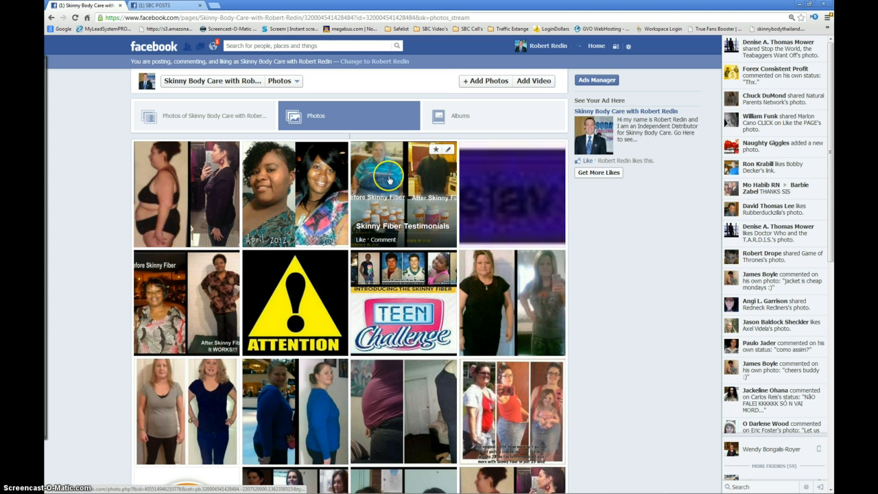
click(457, 117)
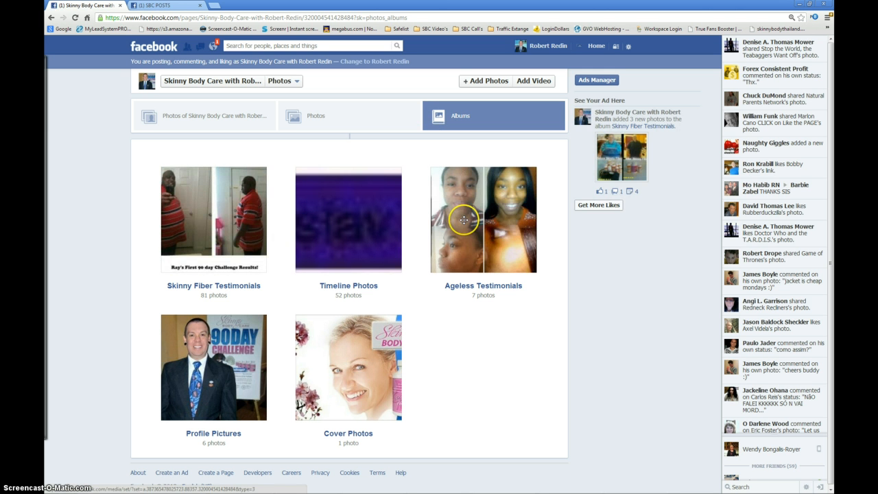
click(476, 81)
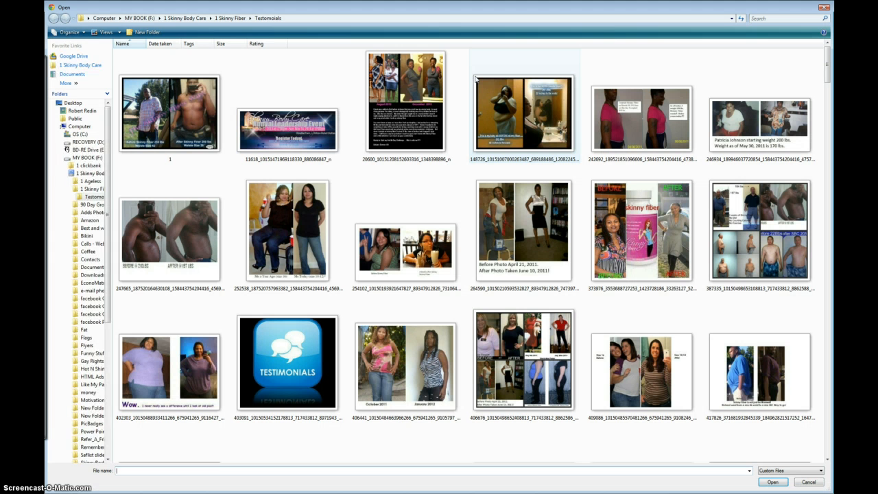
click(824, 8)
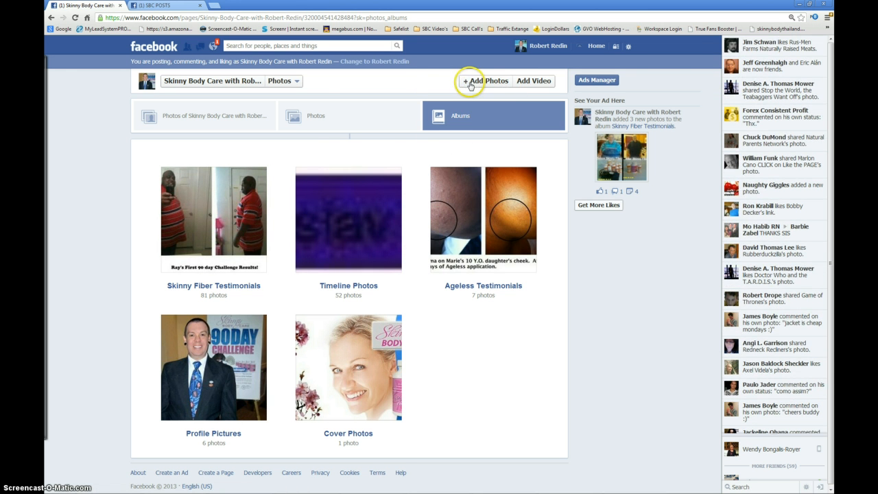
click(482, 81)
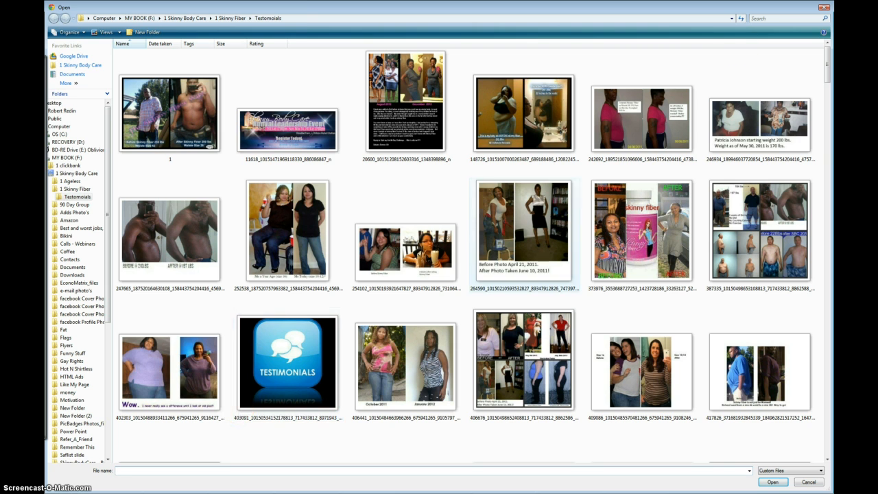
click(824, 7)
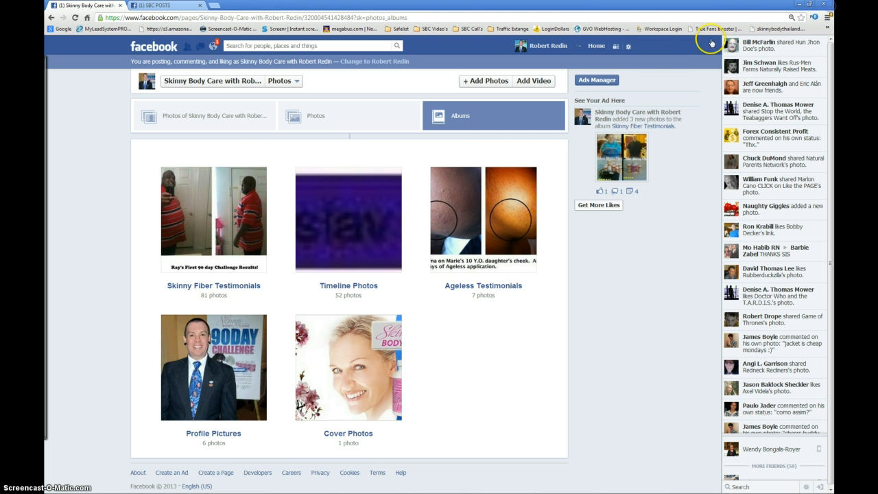
Switch to the SBC POSTS group and preview the before-and-after photo in the testimonial post.
click(168, 7)
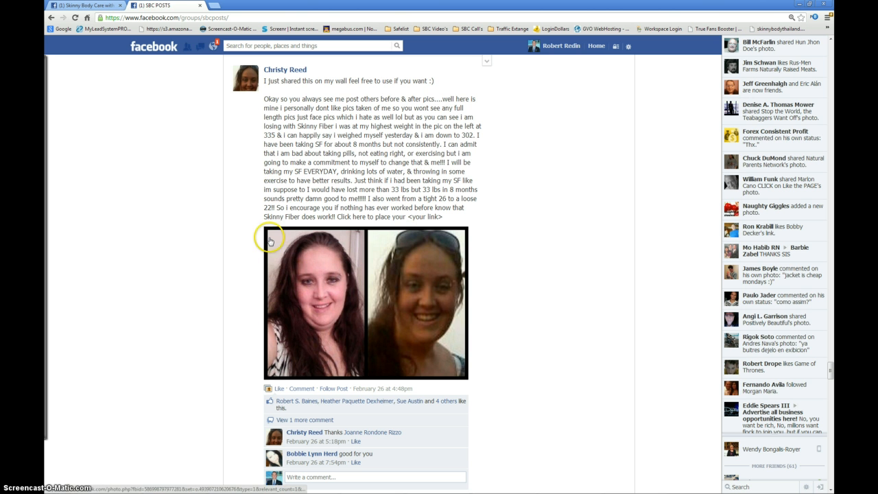
click(376, 275)
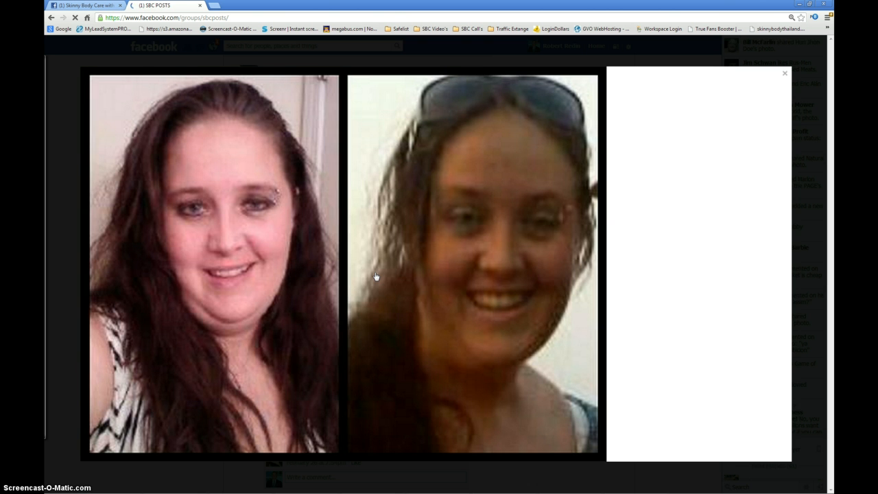
click(64, 112)
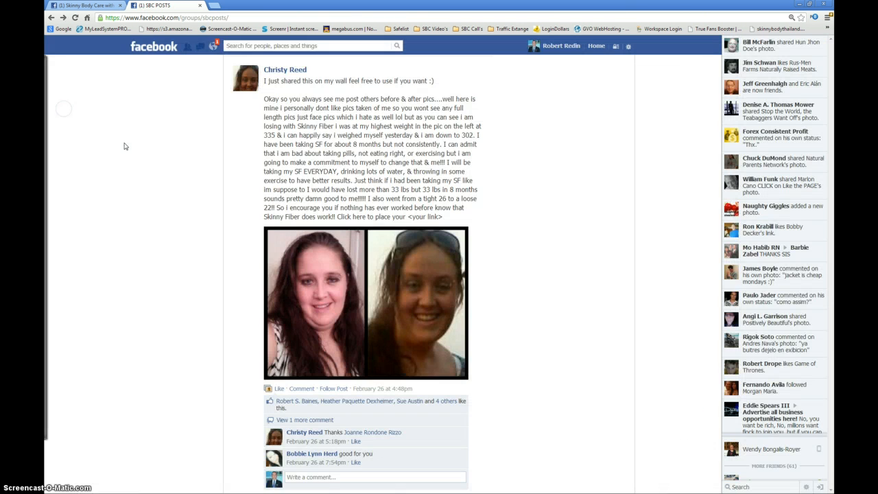
click(321, 249)
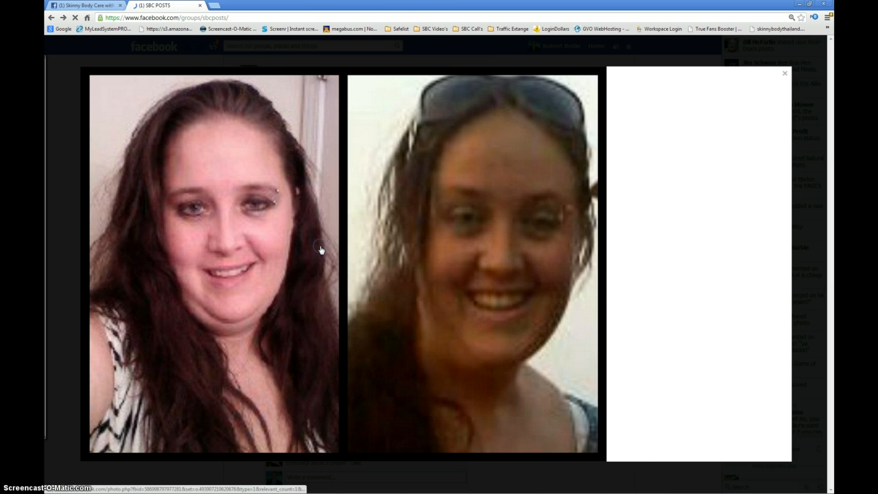
right_click(321, 247)
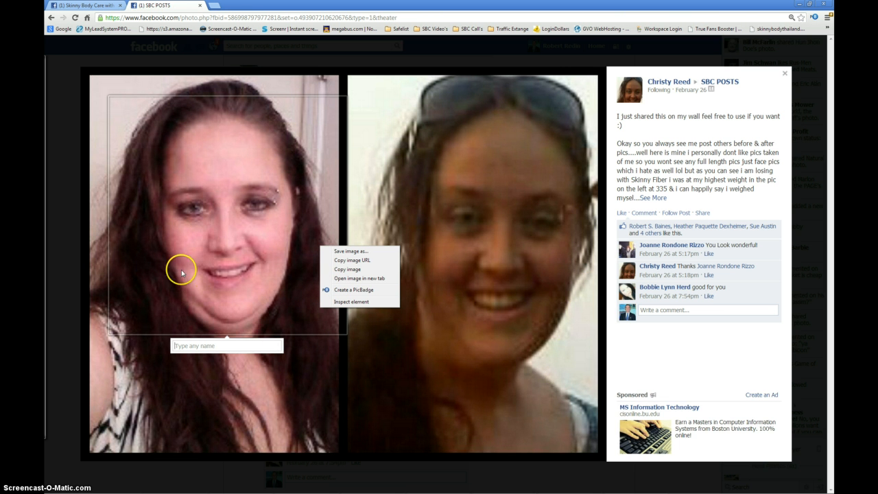
click(57, 245)
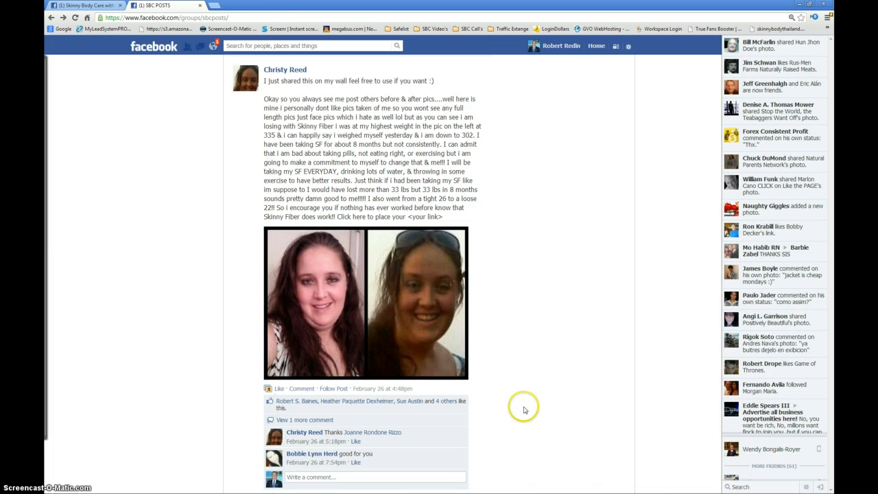
Open the testimonial post's before-and-after photo in the viewer and try to download it.
click(385, 304)
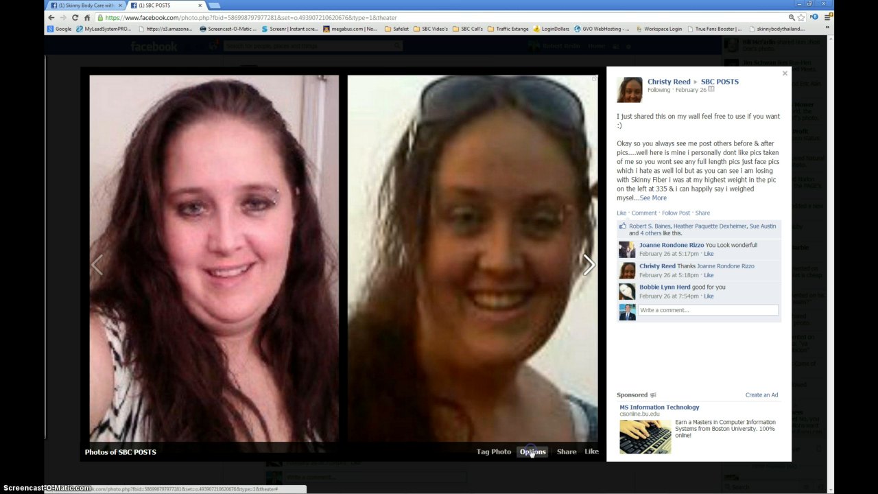
click(532, 451)
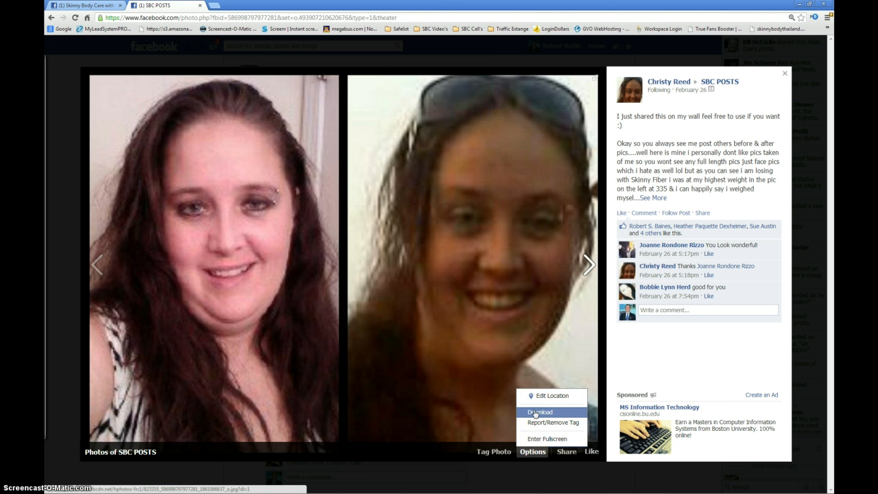
click(535, 412)
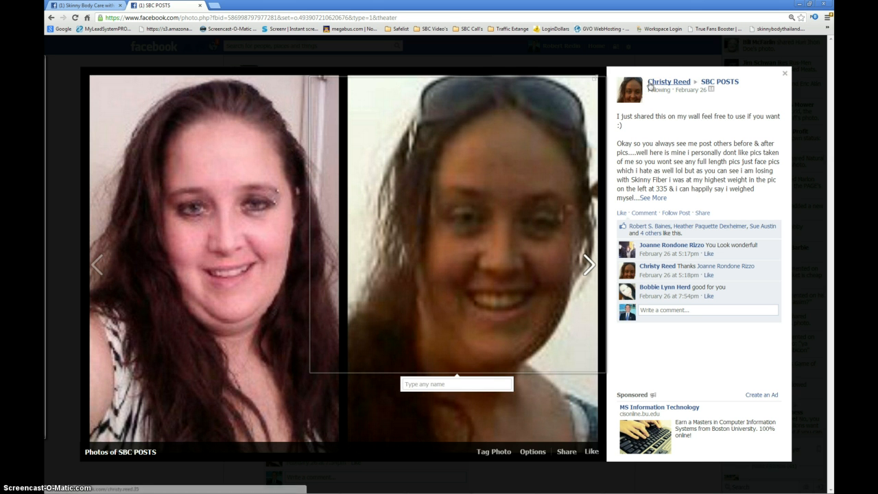
Copy the poster's name from the header beside the enlarged photo.
mouse_move(651, 86)
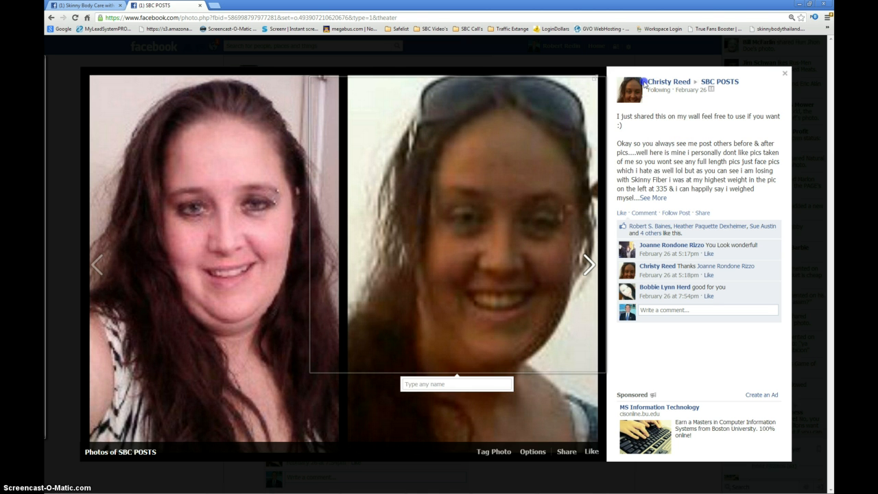
drag(644, 83, 695, 81)
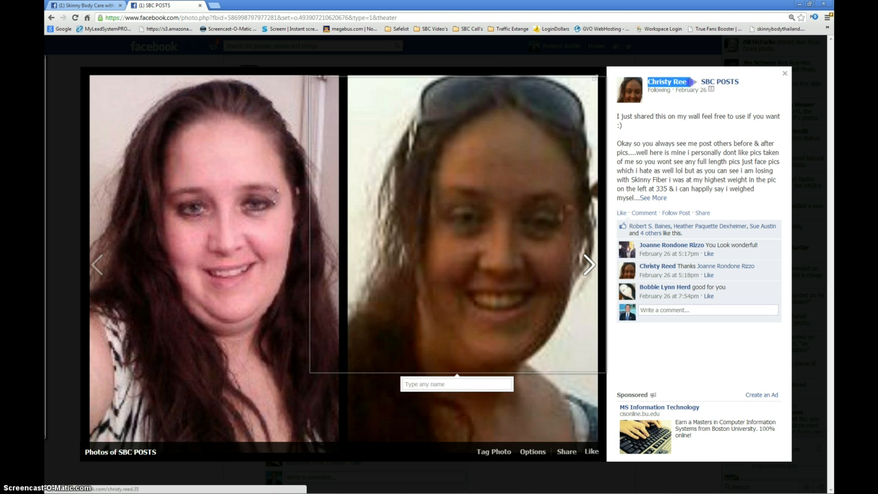
mouse_move(684, 85)
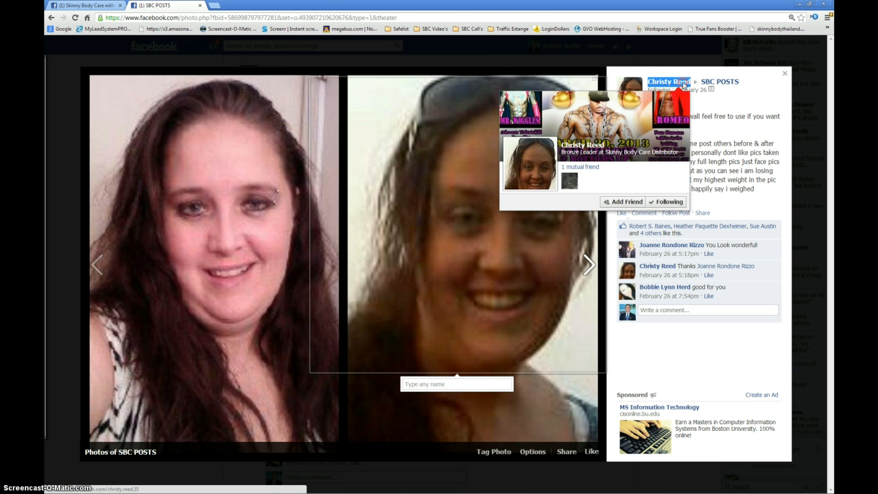
right_click(684, 85)
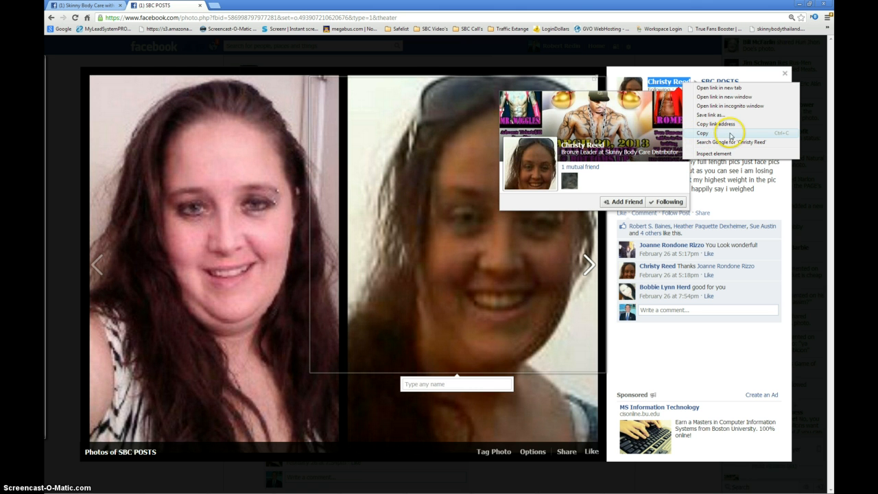
click(708, 134)
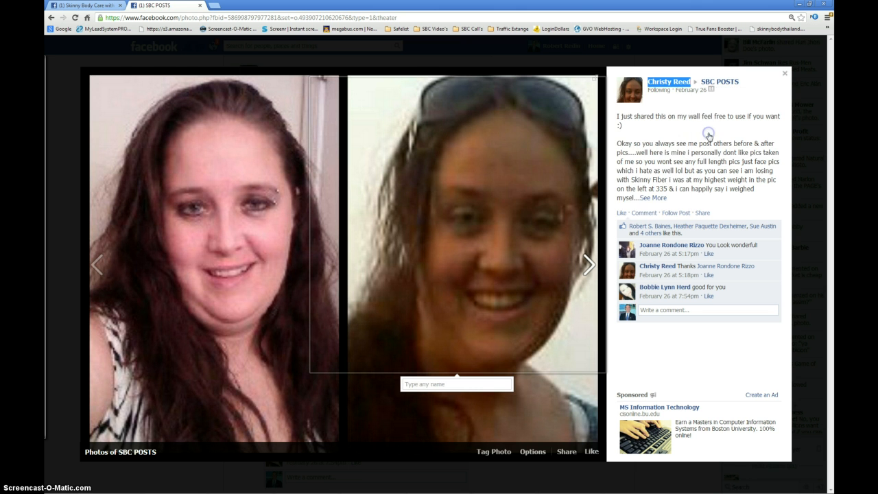
Download the photo and choose the Testomoials folder inside 1 Skinny Fiber as the save location.
click(533, 453)
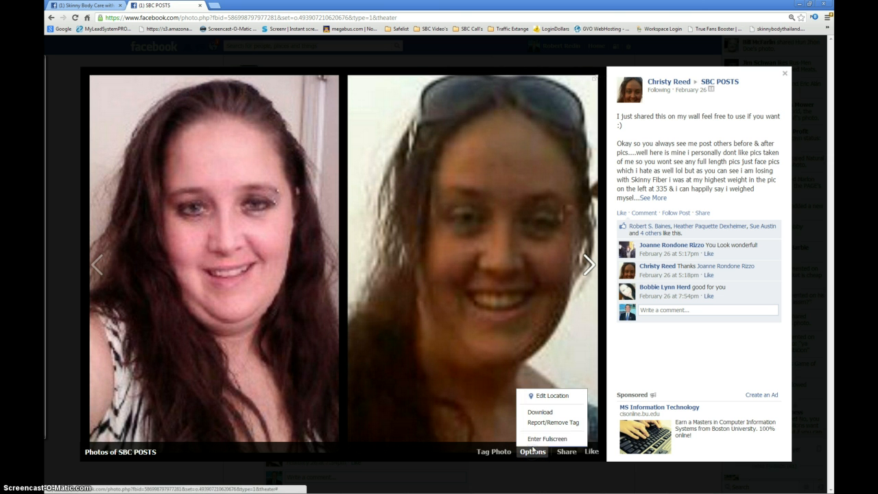
click(534, 414)
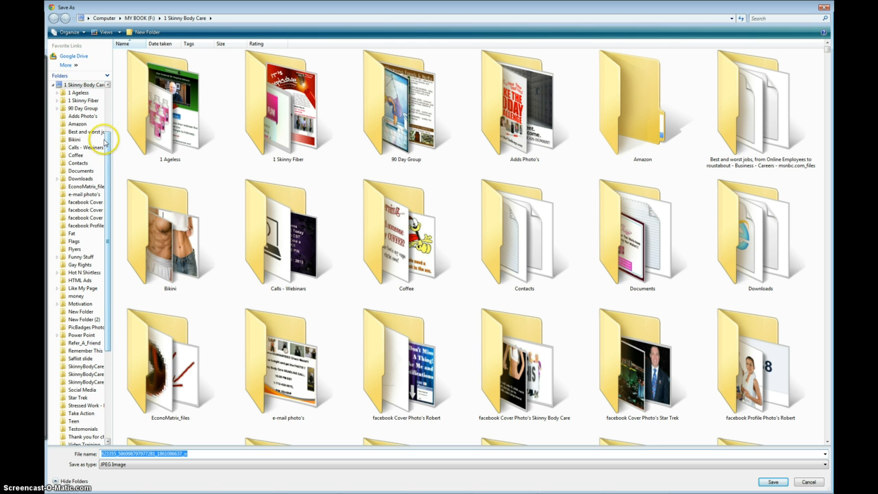
click(69, 88)
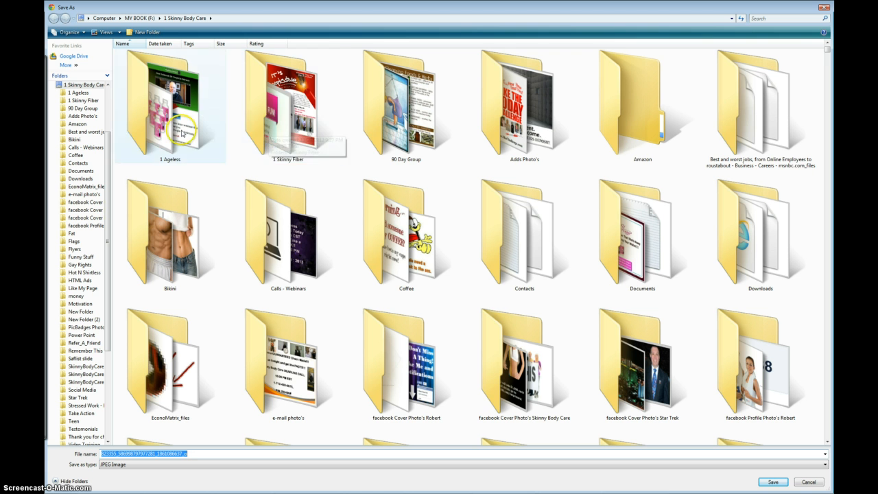
double_click(267, 132)
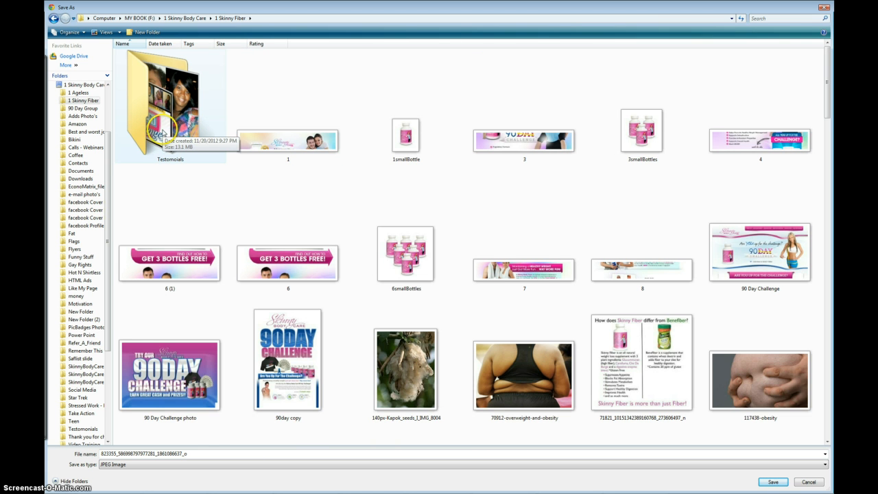
double_click(164, 131)
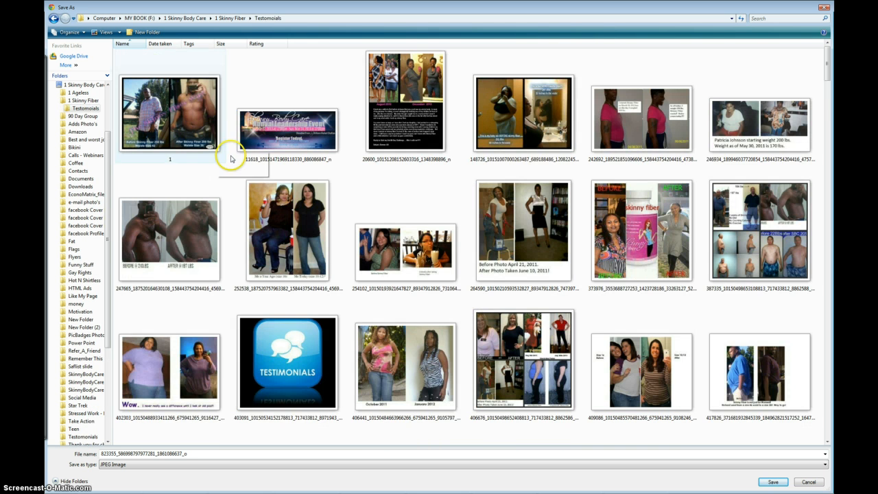
Replace the suggested file name with the copied poster's name.
double_click(155, 454)
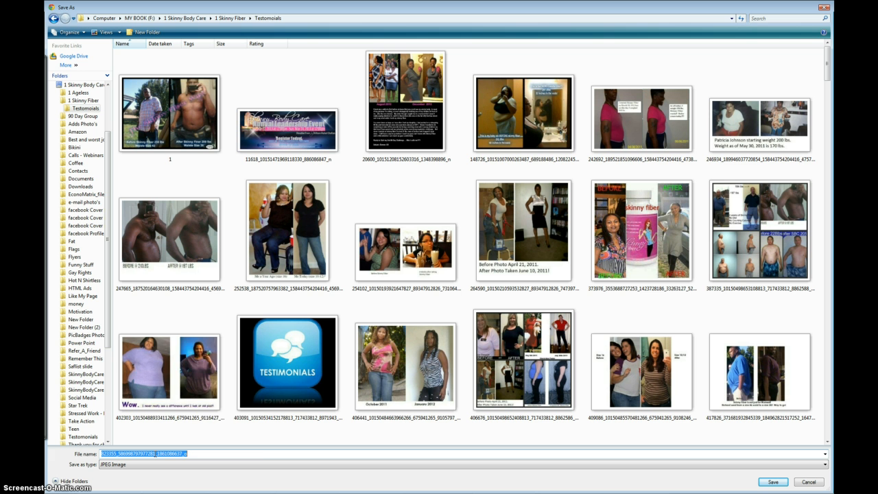
right_click(155, 453)
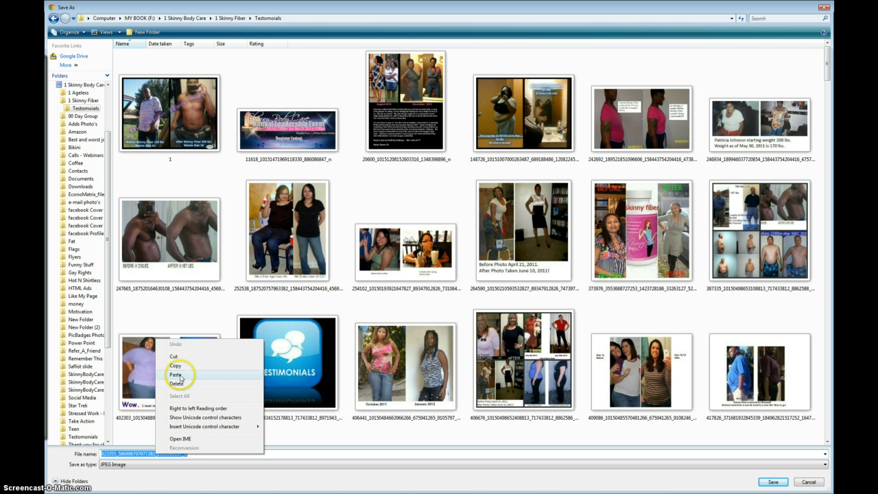
click(176, 376)
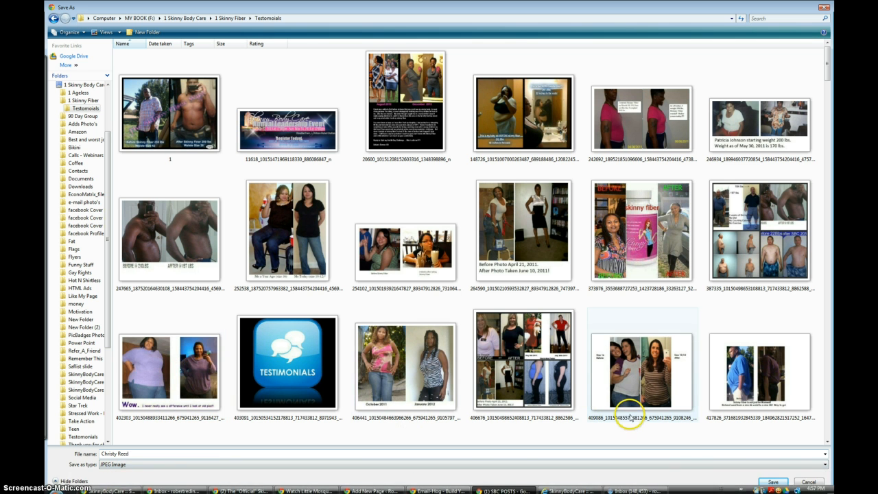
Save the downloaded testimonial photo in the Testomoials folder under the poster's name.
click(829, 429)
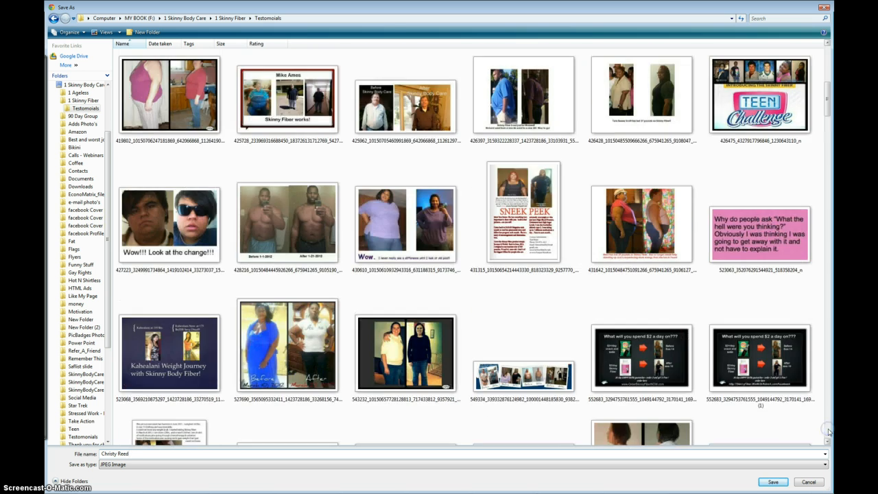
click(829, 431)
click(829, 430)
click(829, 430)
click(828, 431)
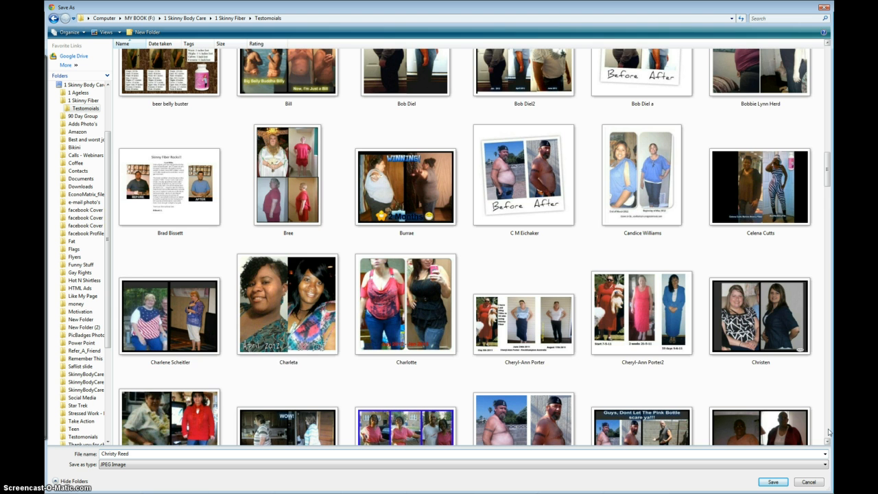
click(829, 431)
click(829, 430)
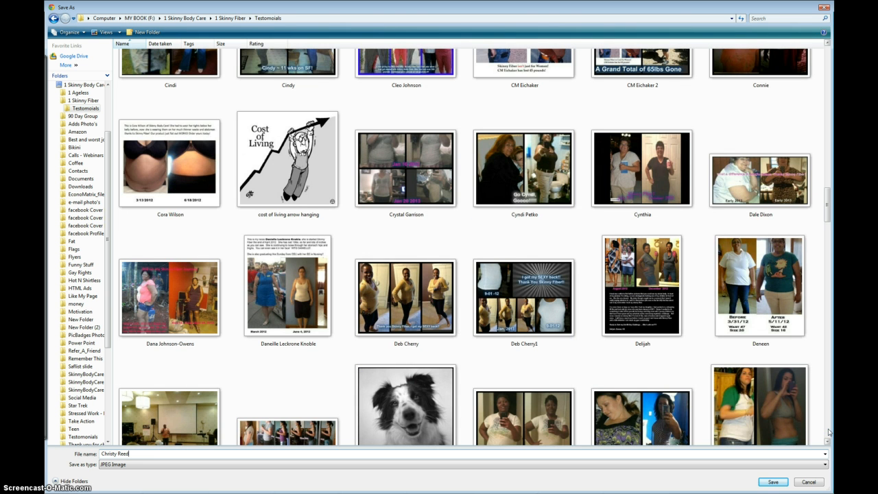
click(773, 481)
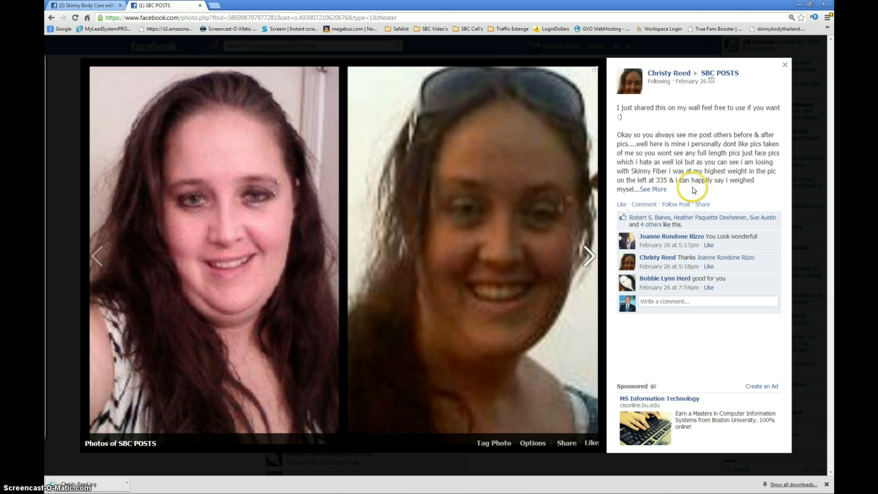
Close the photo viewer and copy the full testimonial post text from the group feed, including the poster's name.
click(660, 192)
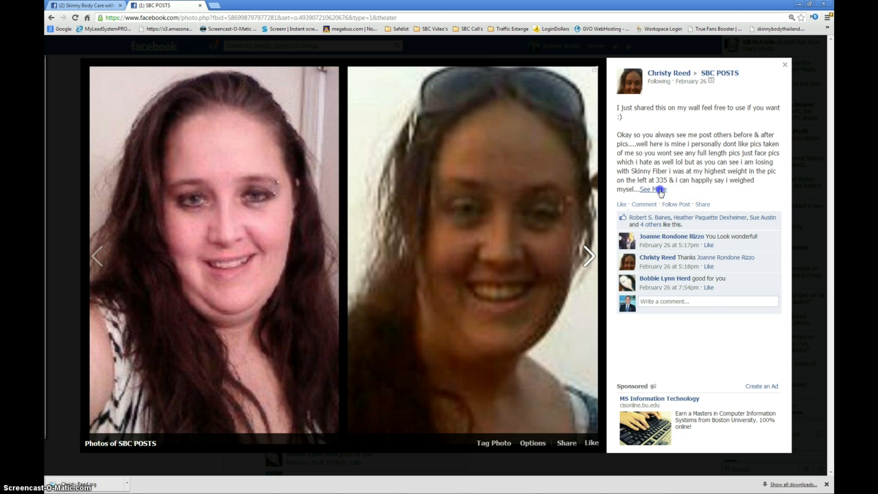
click(62, 179)
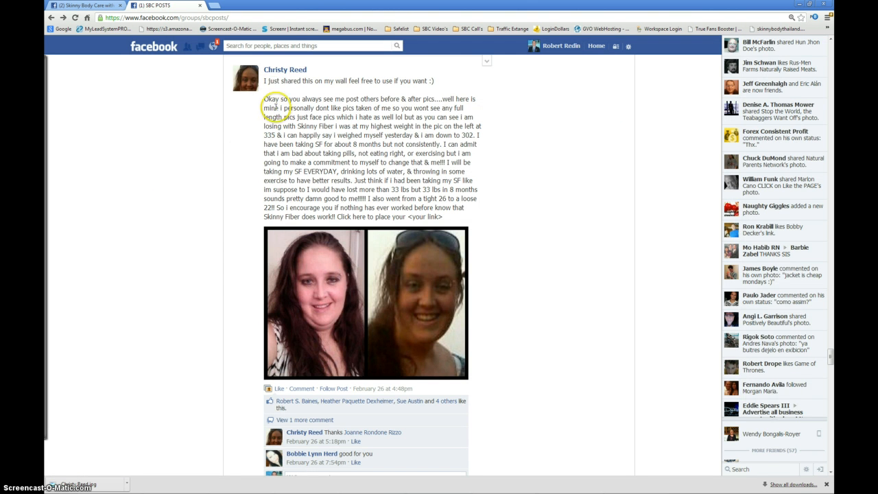
drag(264, 80, 373, 119)
click(264, 69)
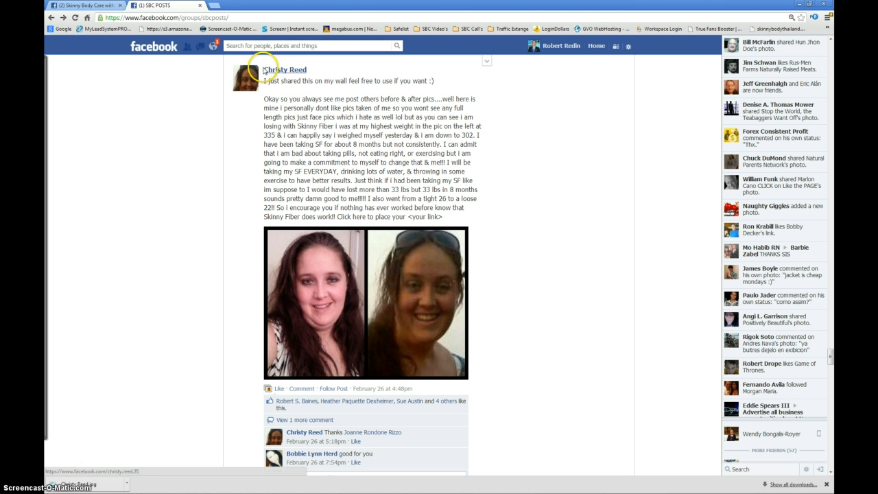
drag(263, 69, 405, 215)
right_click(401, 206)
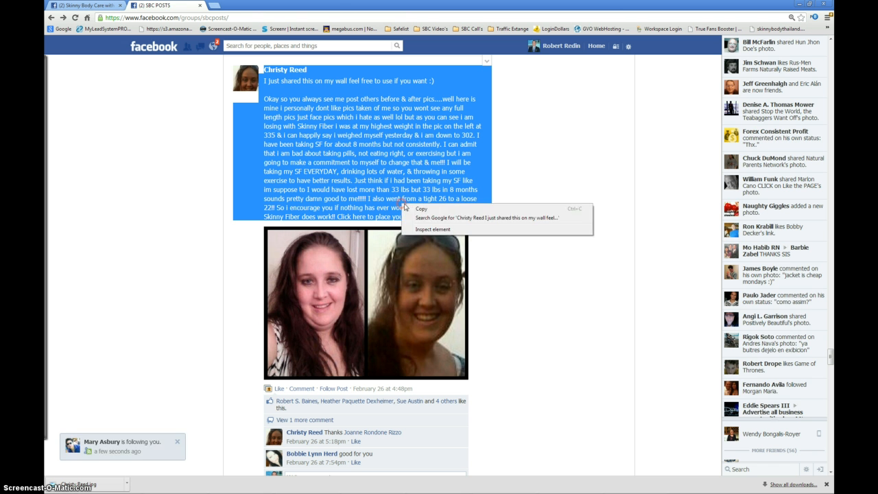
click(415, 206)
click(202, 190)
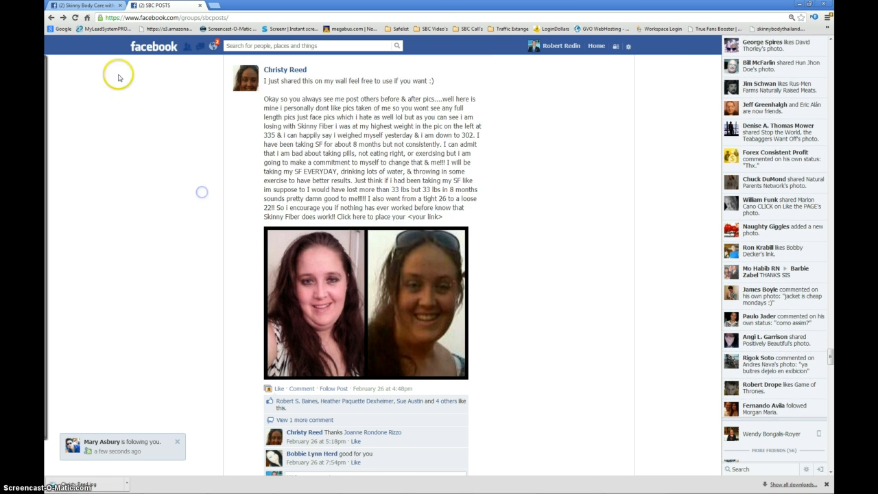
Switch to the business page's albums and upload the saved testimonial photo named after the poster into a new album.
click(86, 6)
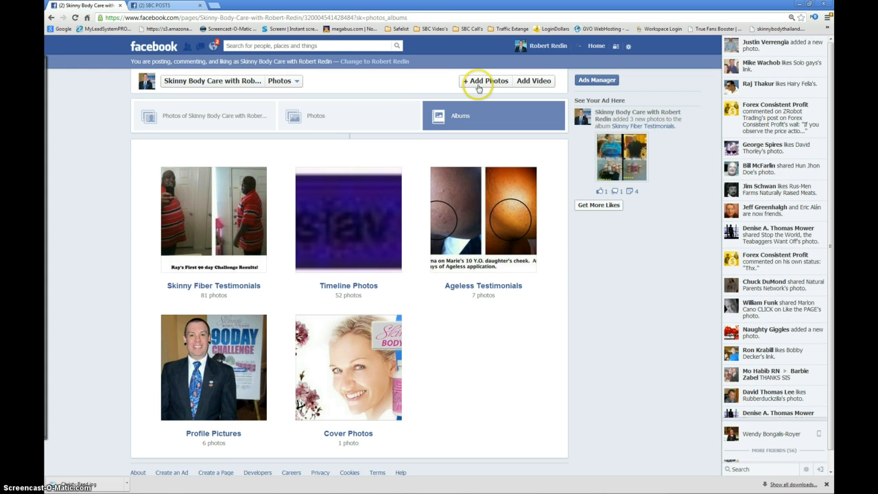
click(482, 80)
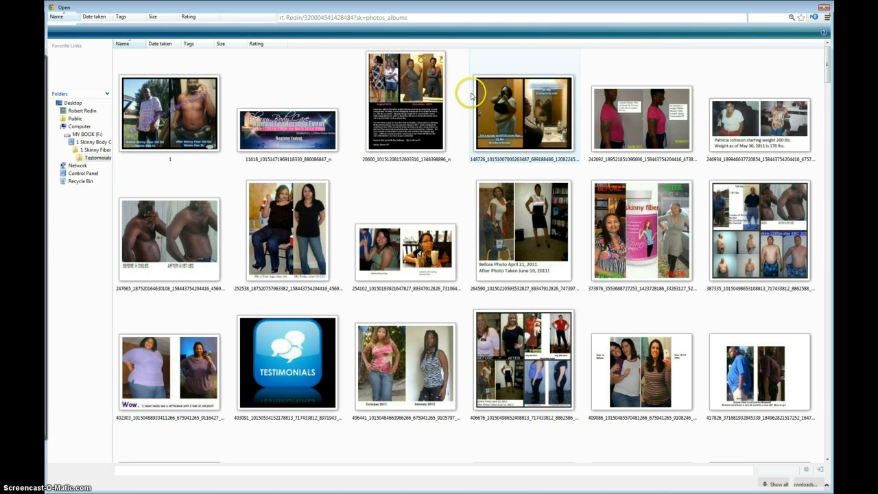
click(231, 177)
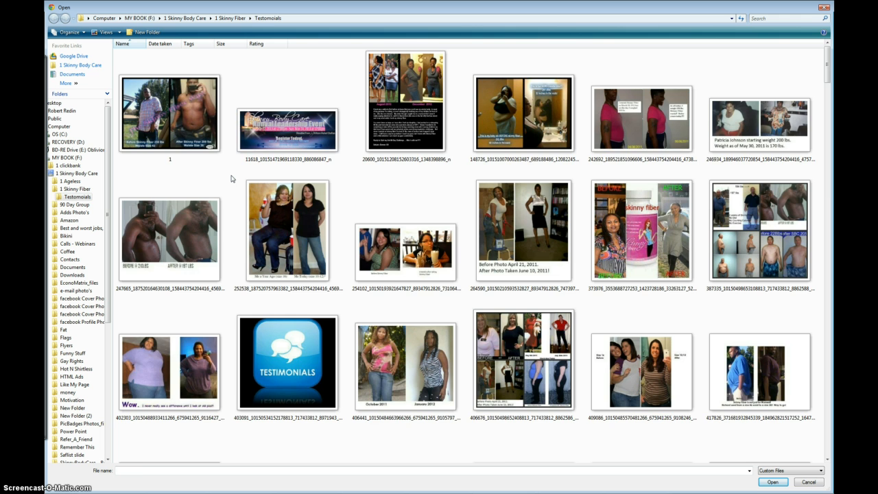
key(c)
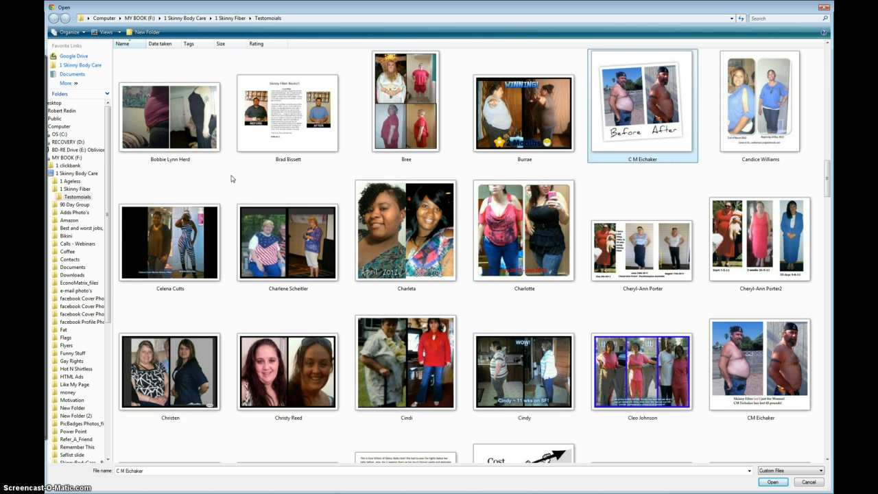
click(287, 375)
double_click(287, 374)
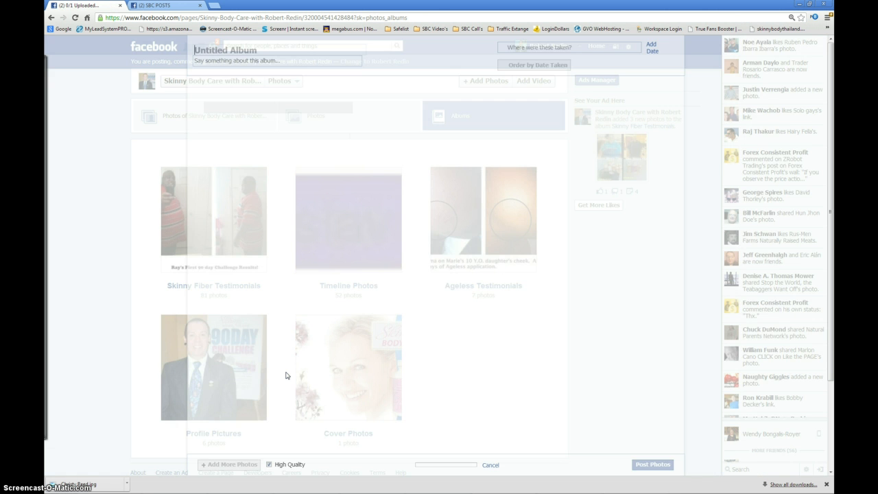
click(286, 371)
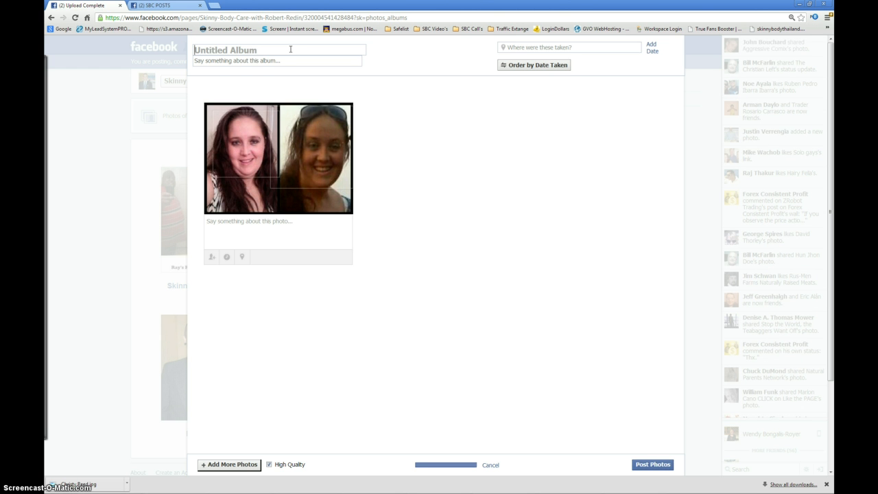
Title the new album "Skinny Fiber Testimonies 1" and enter "fjdkafjalsd" as its description.
click(291, 49)
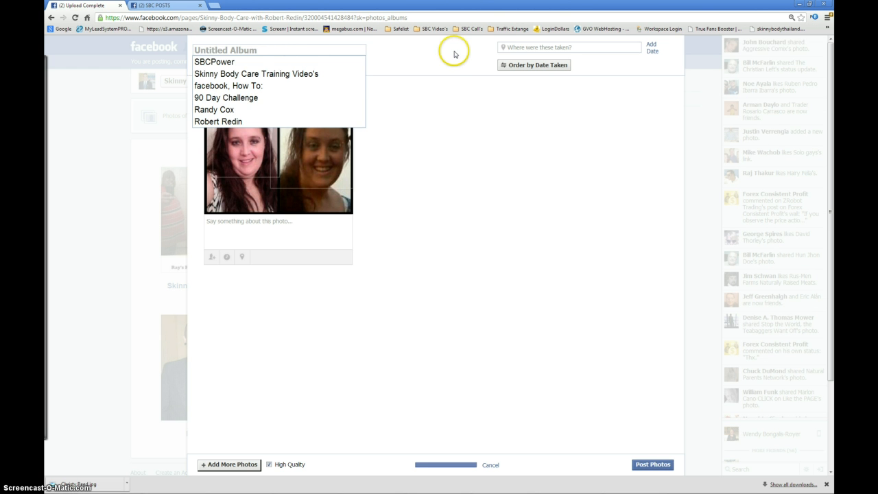
text(Skinny)
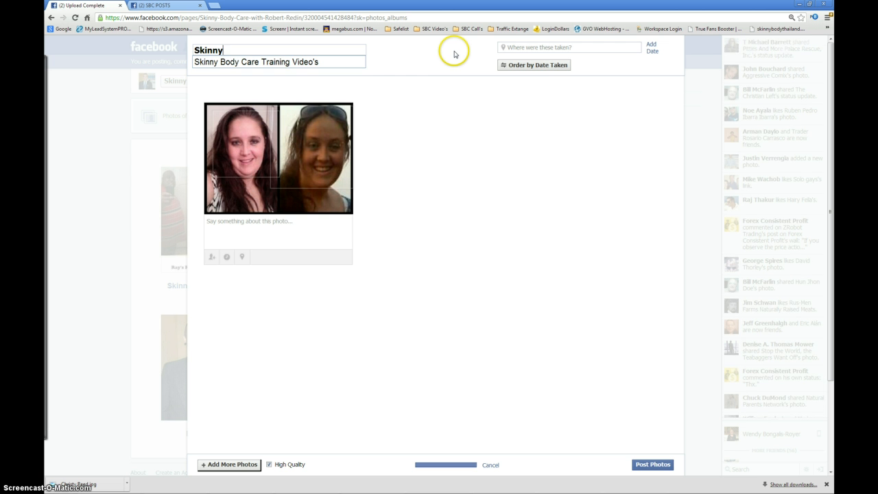
text( Fiber T)
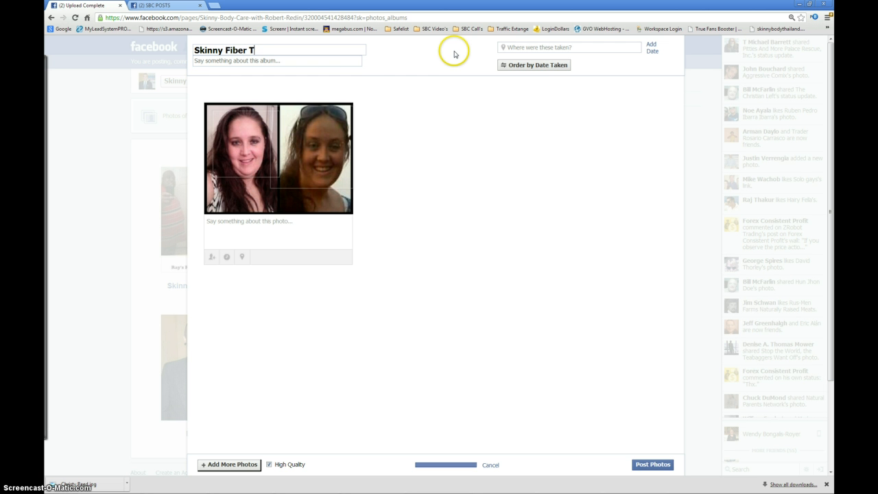
text(estimo)
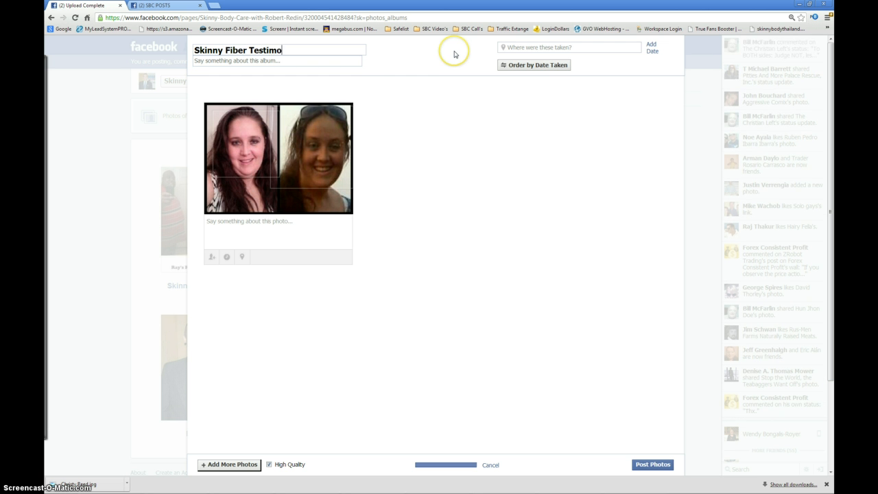
text(nies)
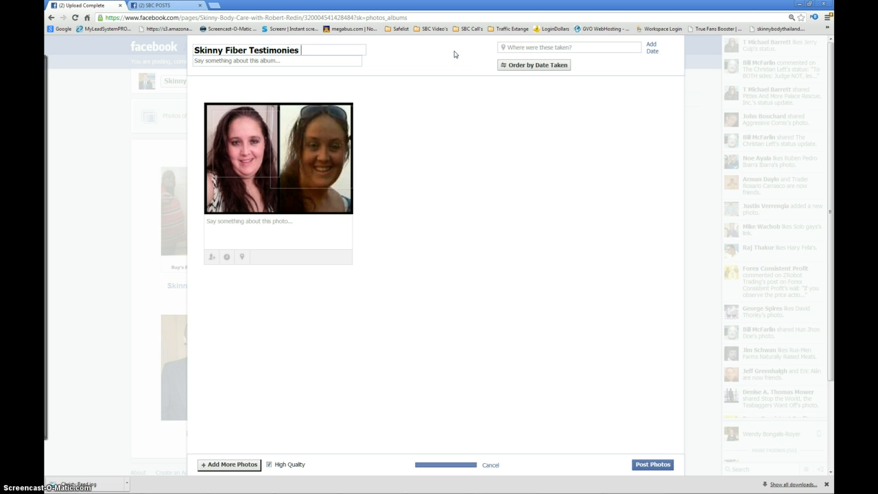
text( 1)
key(Tab)
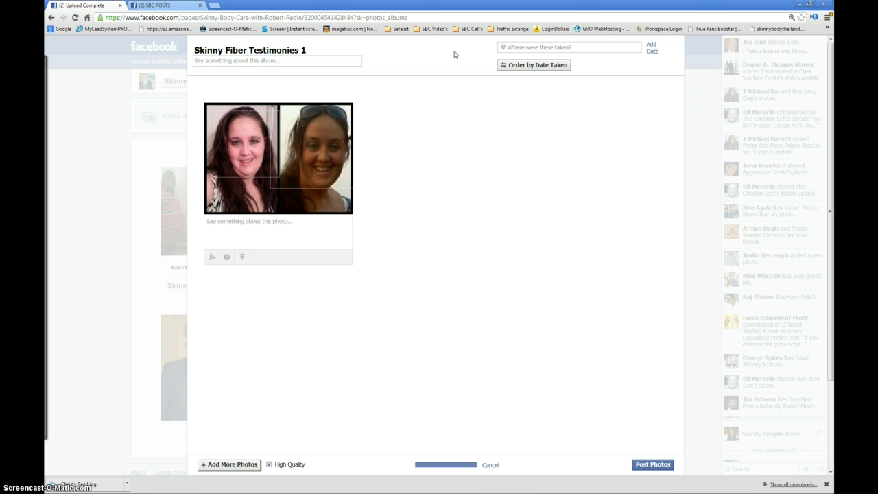
text(fjdkafjalsd)
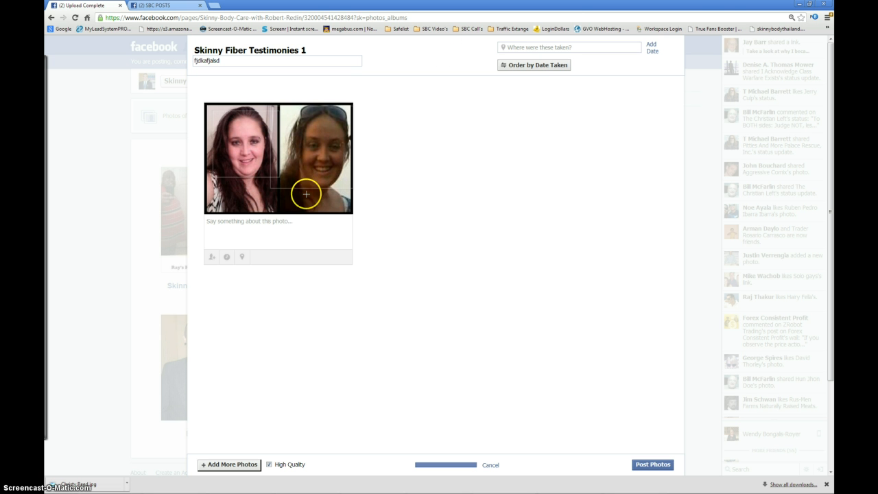
click(274, 224)
right_click(274, 224)
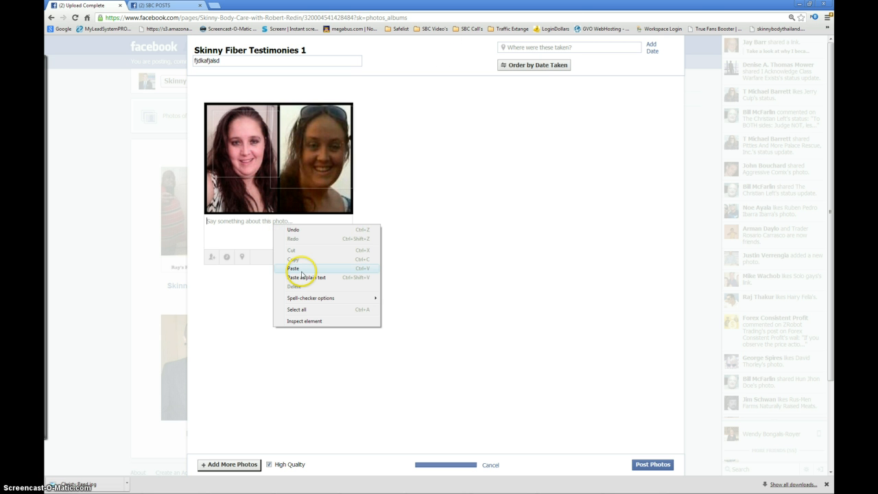
click(295, 268)
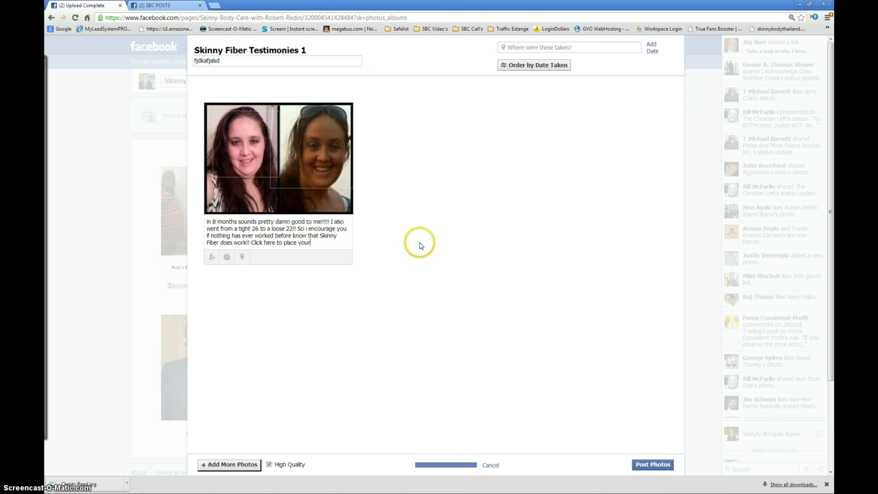
text(or)
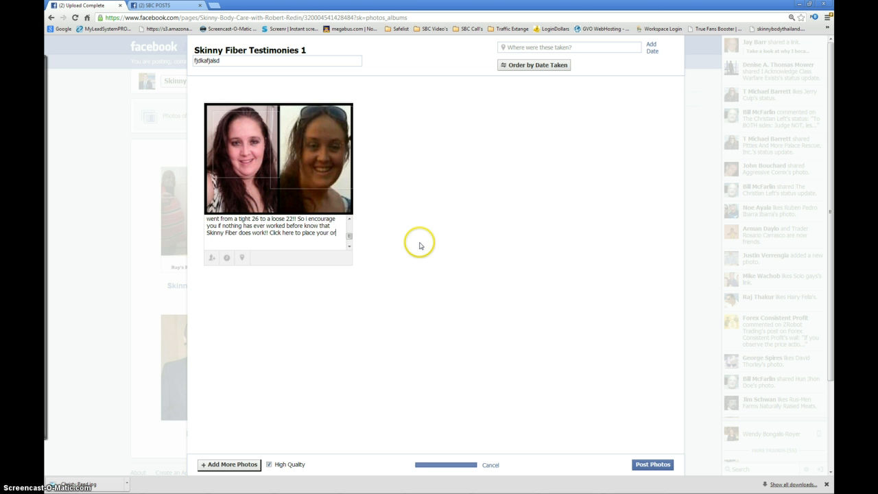
text(der today www.)
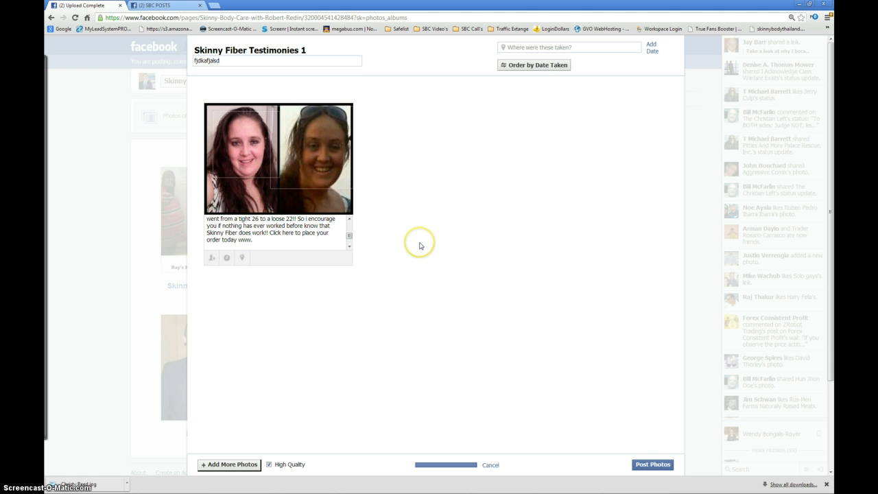
text(GetSkinnyToday.com)
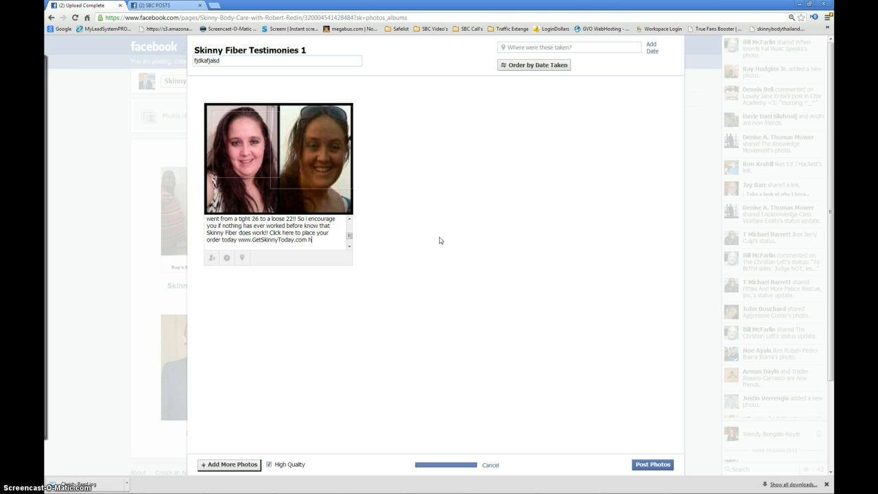
text(http://Rob)
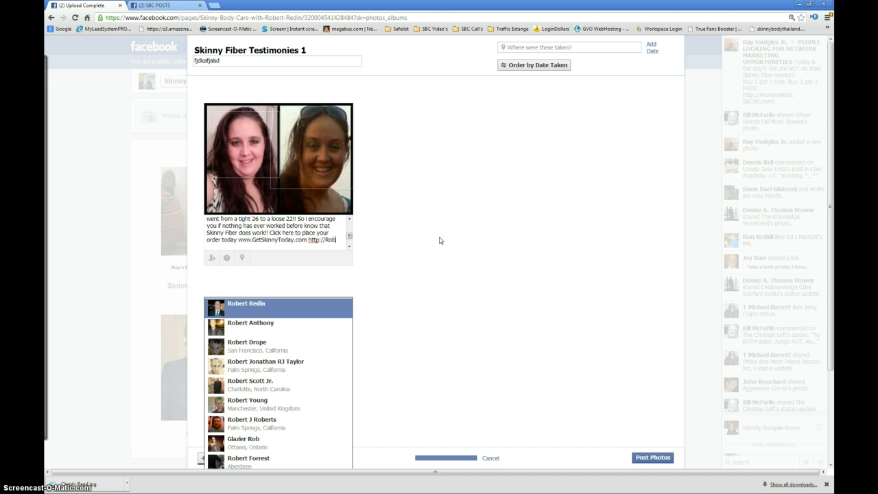
text(ertRedin)
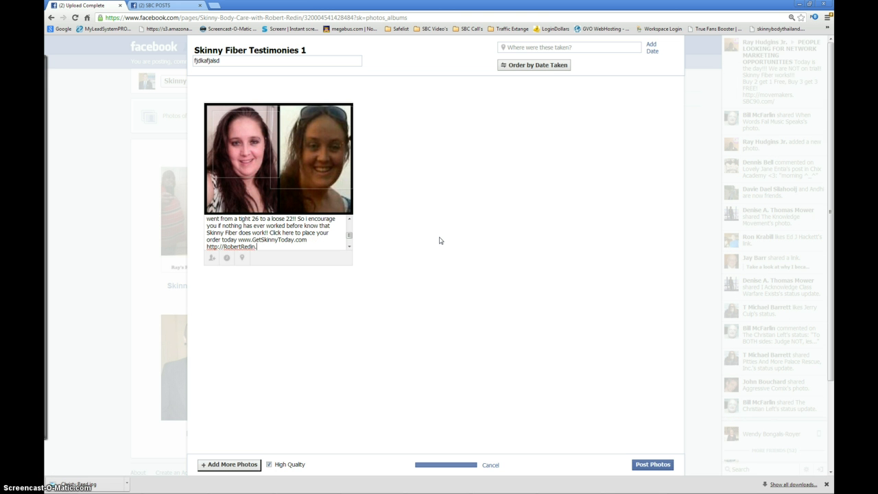
text(.Sk)
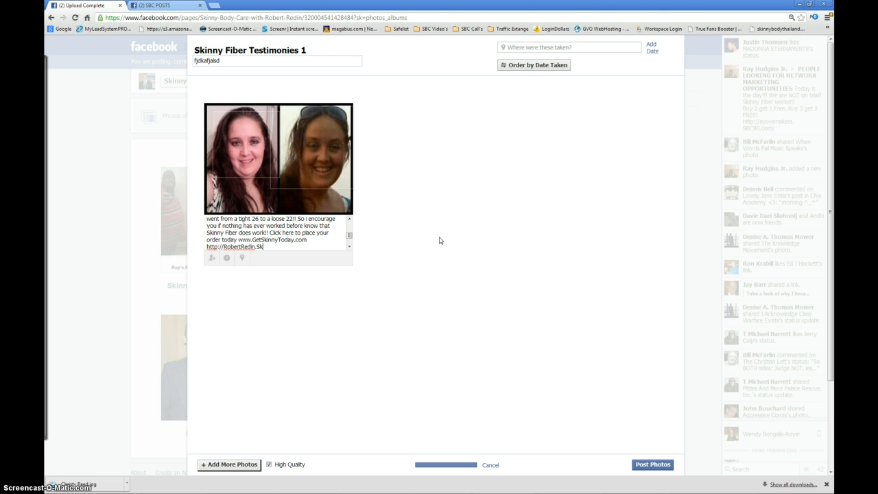
text(innyFiberPlus.com)
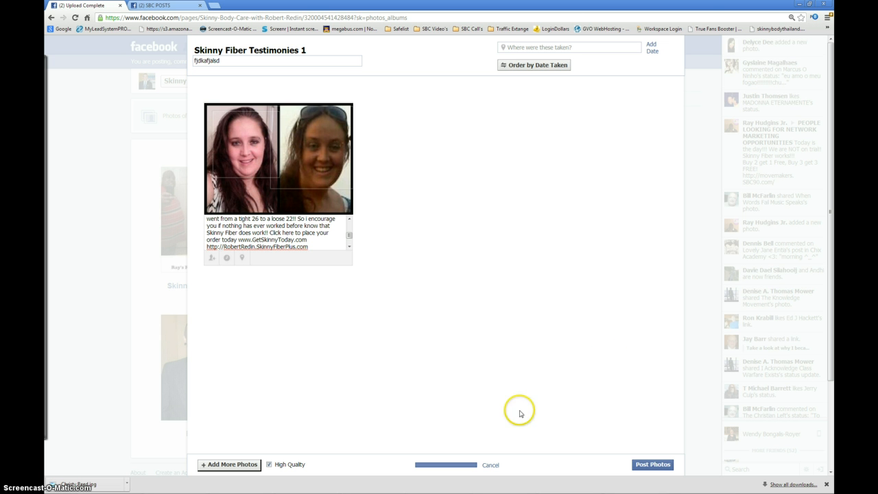
click(646, 466)
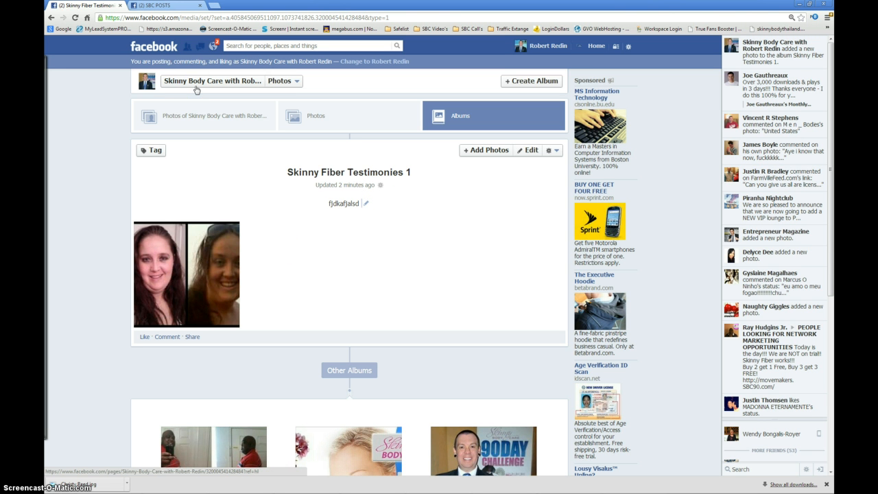
Open the uploaded testimonial photo in the Skinny Fiber Testimonies 1 album and delete it.
click(210, 273)
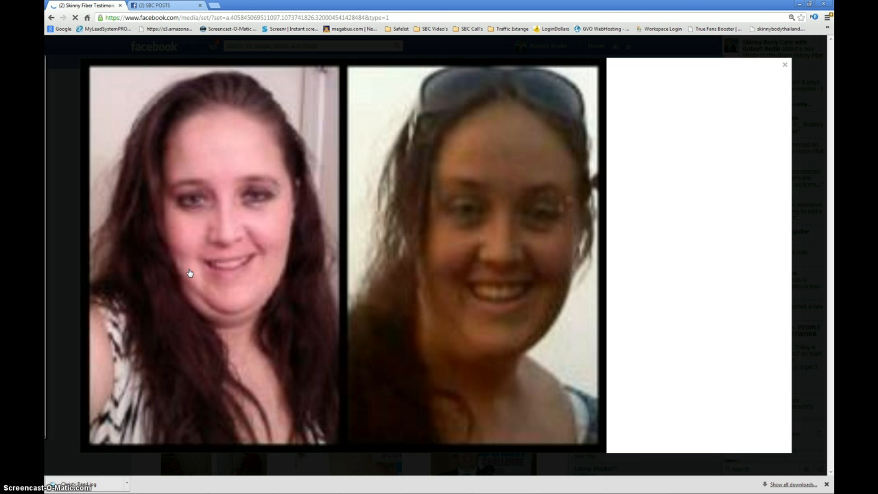
click(190, 273)
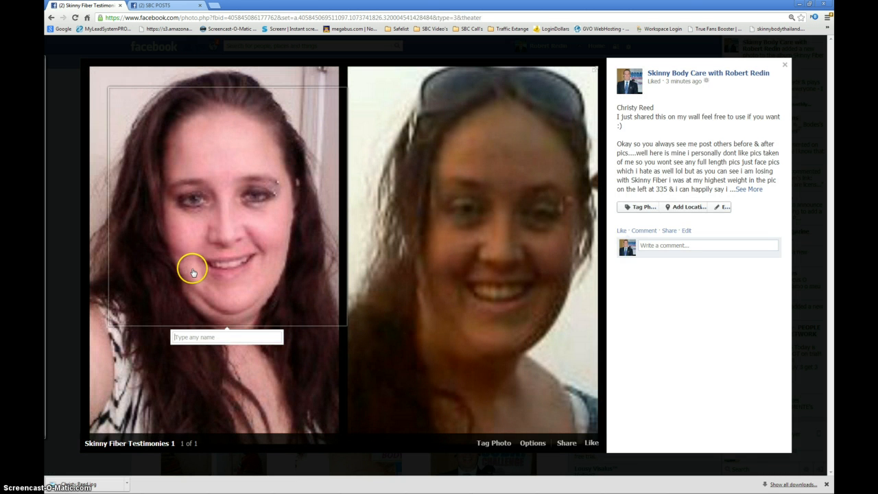
click(565, 443)
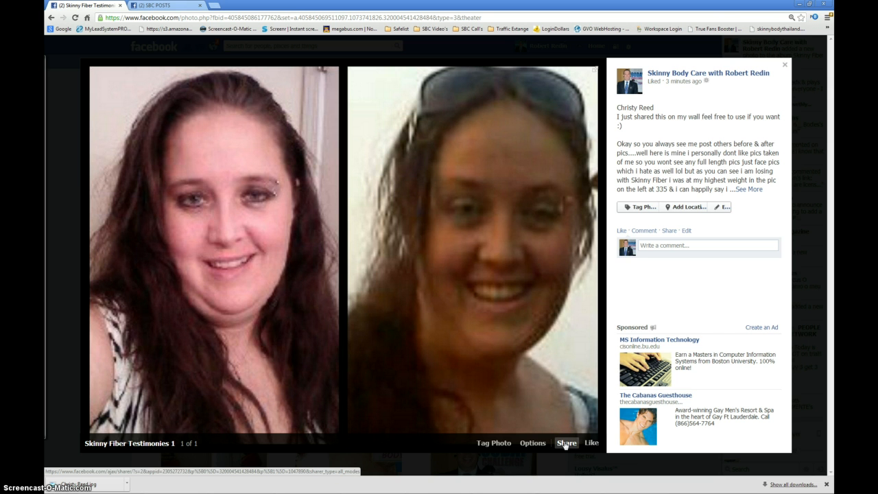
click(560, 443)
click(530, 443)
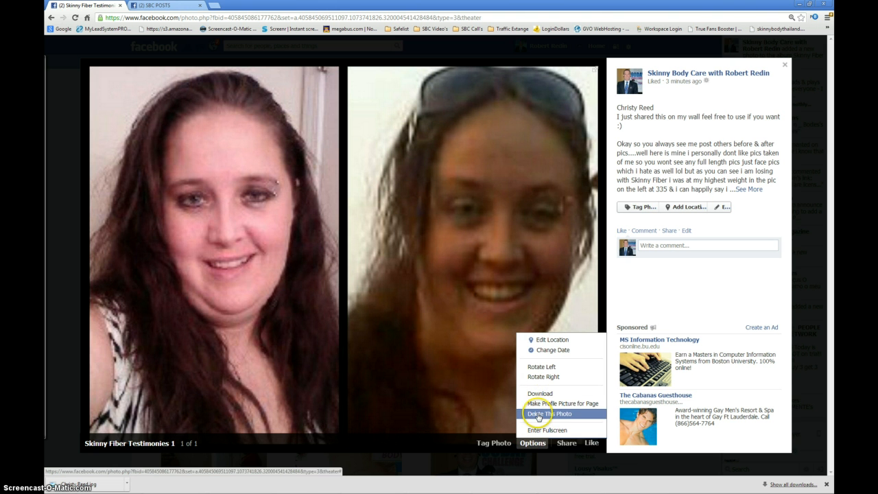
click(538, 414)
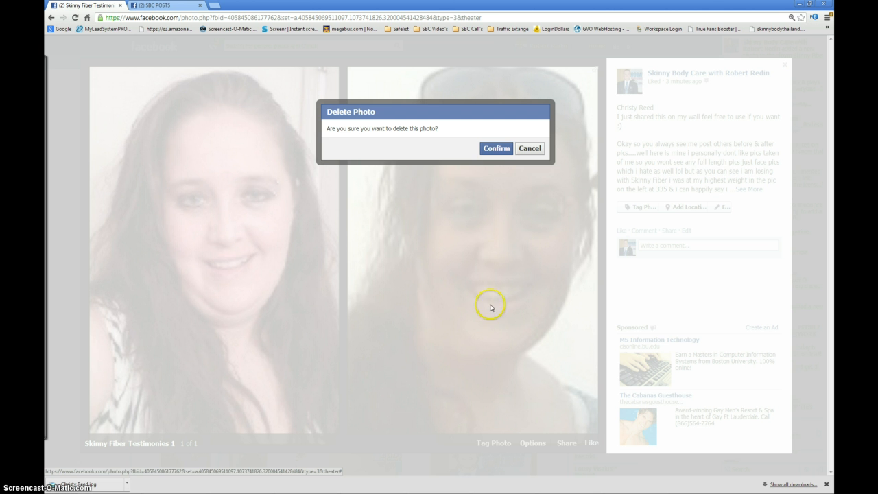
click(495, 149)
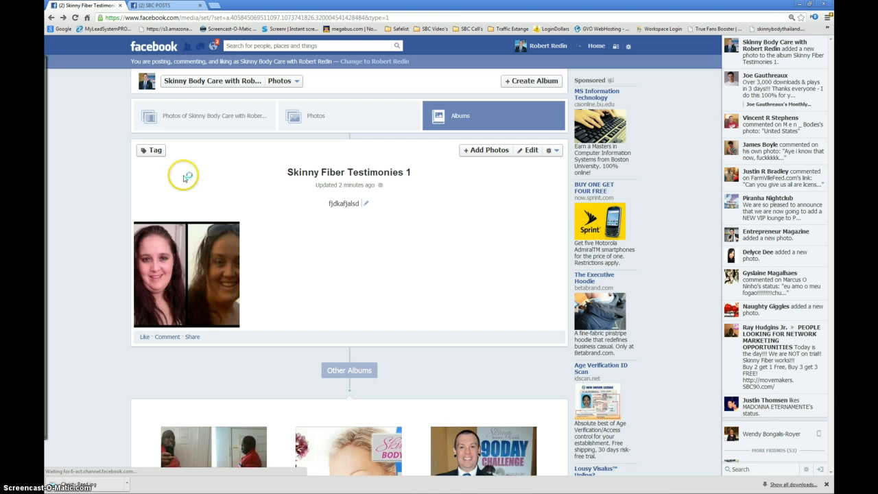
Delete the emptied Skinny Fiber Testimonies 1 album from the business page.
click(553, 150)
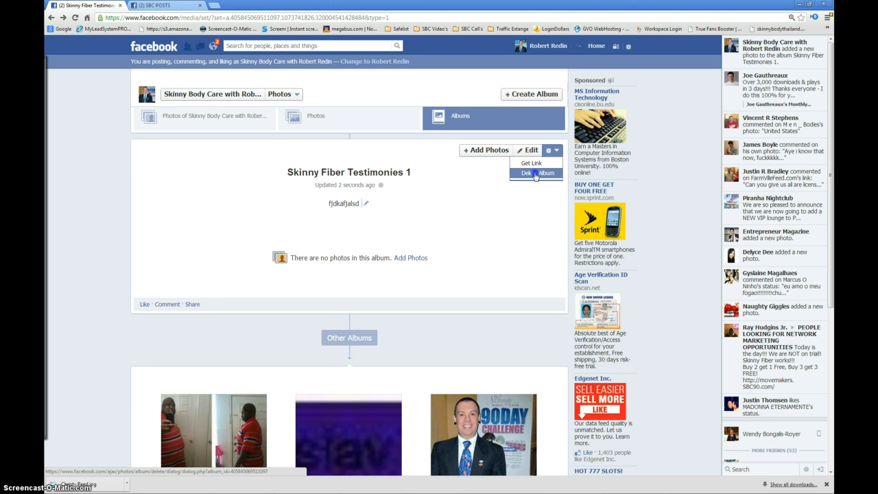
click(536, 175)
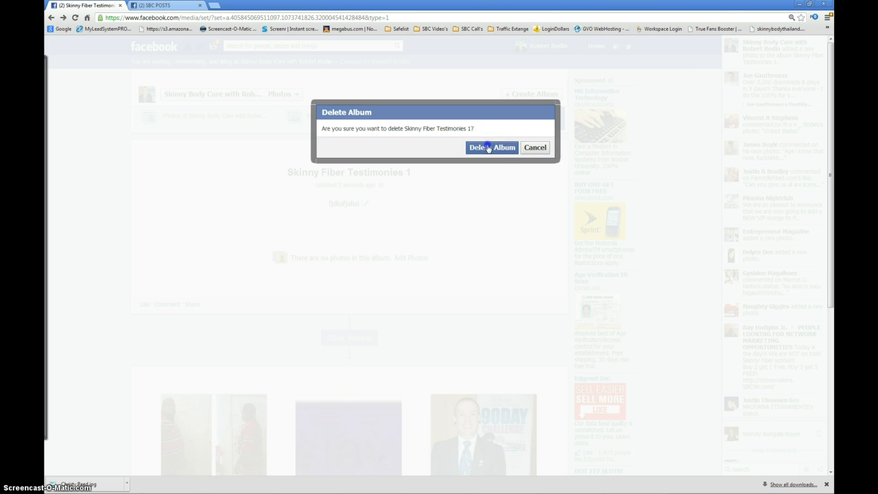
click(491, 147)
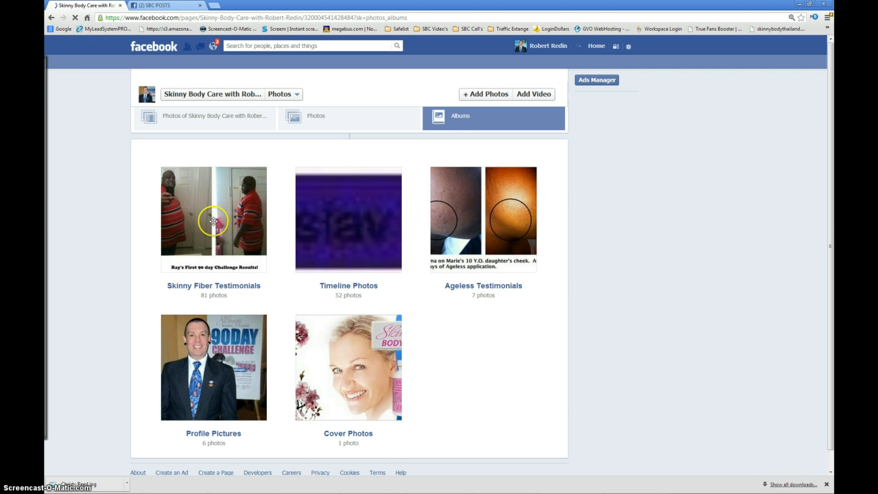
Open the business page's existing Skinny Fiber Testimonials album and upload the saved testimonial photo named after the poster.
click(223, 99)
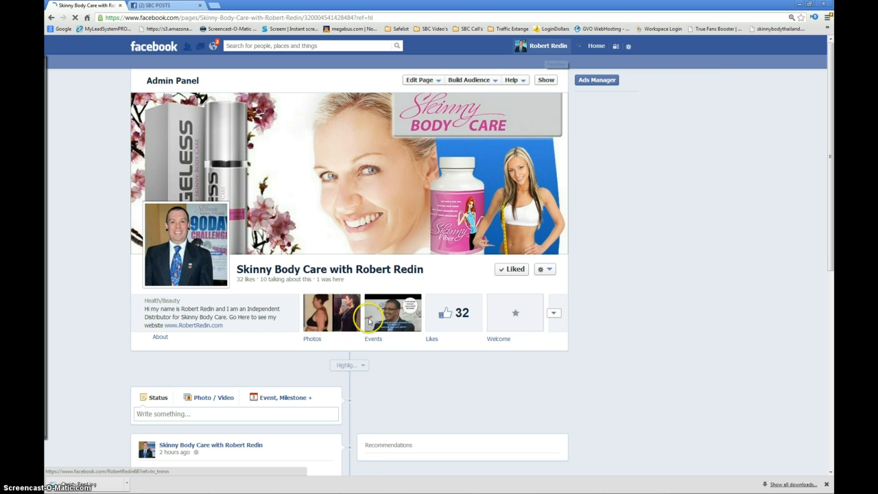
click(332, 317)
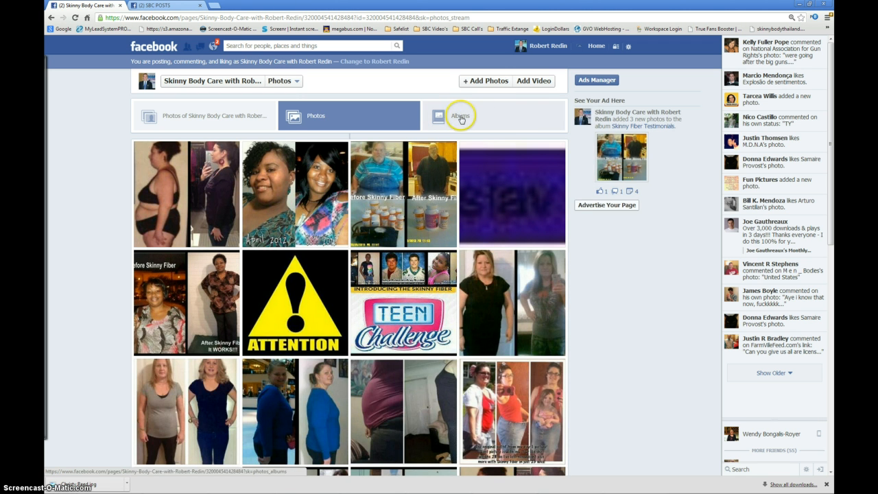
click(459, 118)
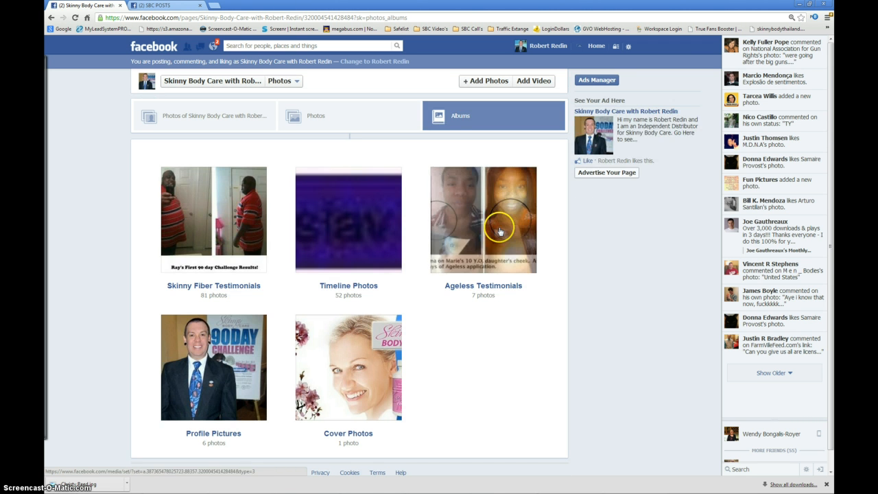
click(221, 213)
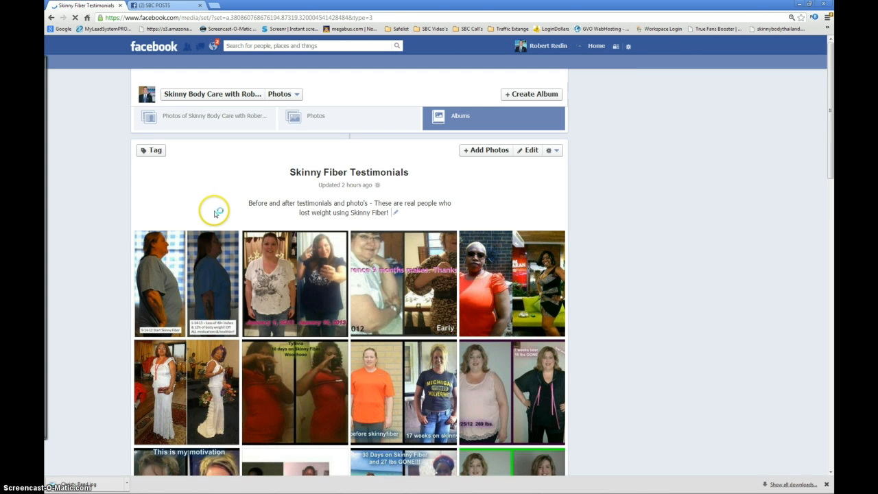
click(476, 152)
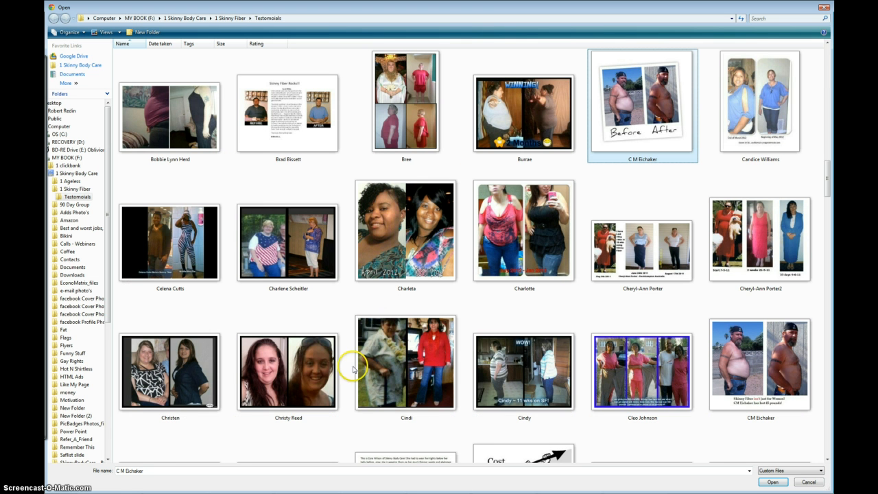
double_click(300, 372)
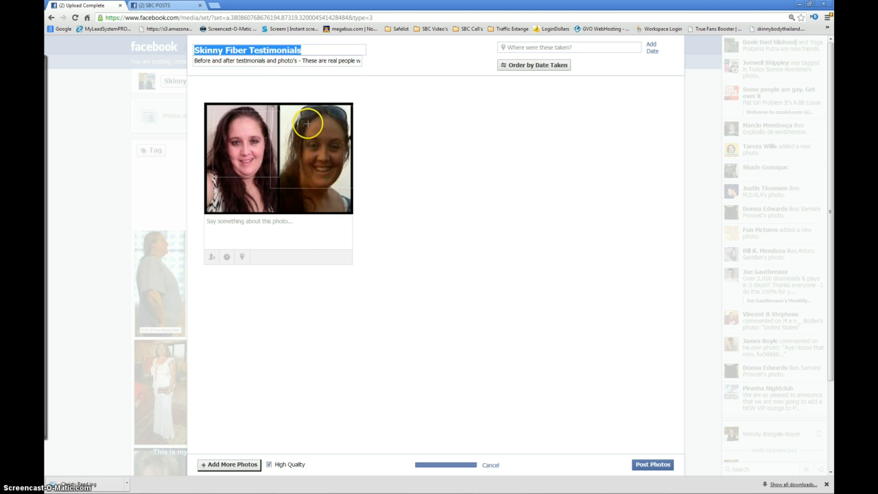
click(240, 229)
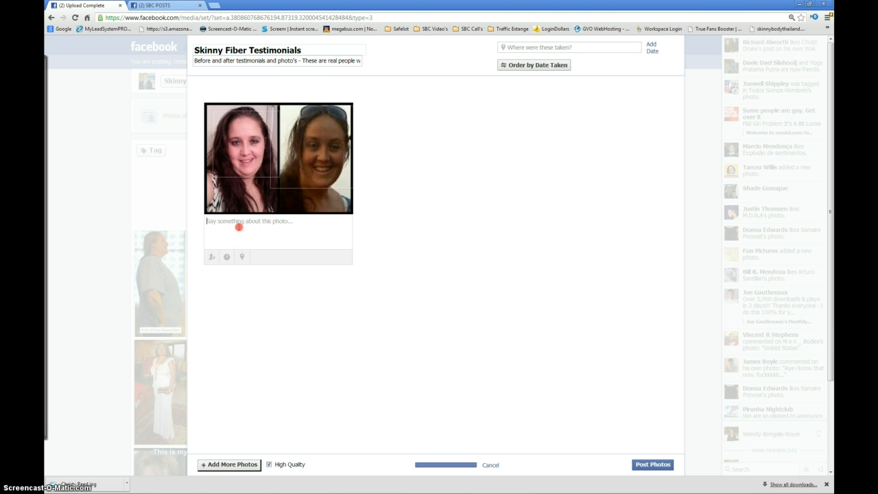
right_click(239, 227)
click(268, 270)
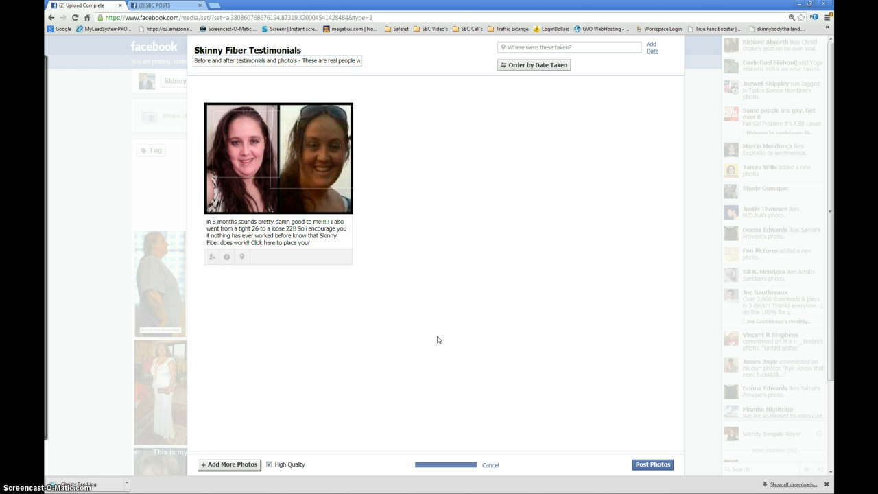
text(order today www.GetS)
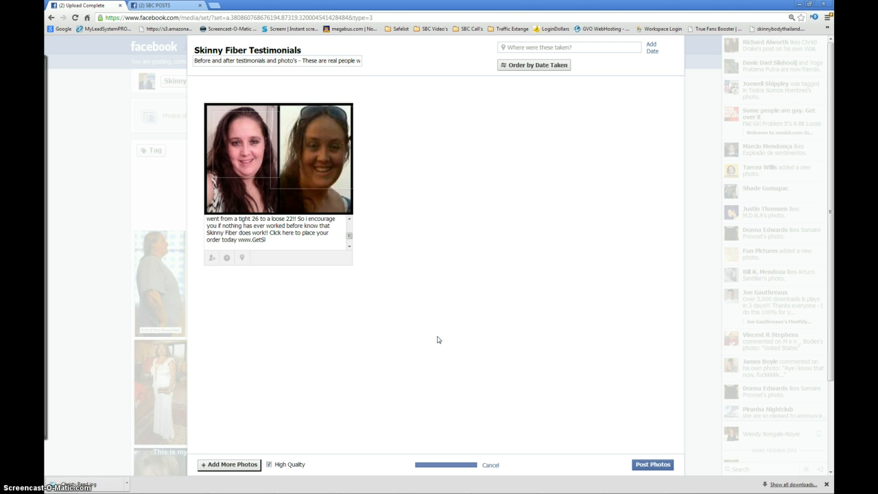
text(kinnyToday.co)
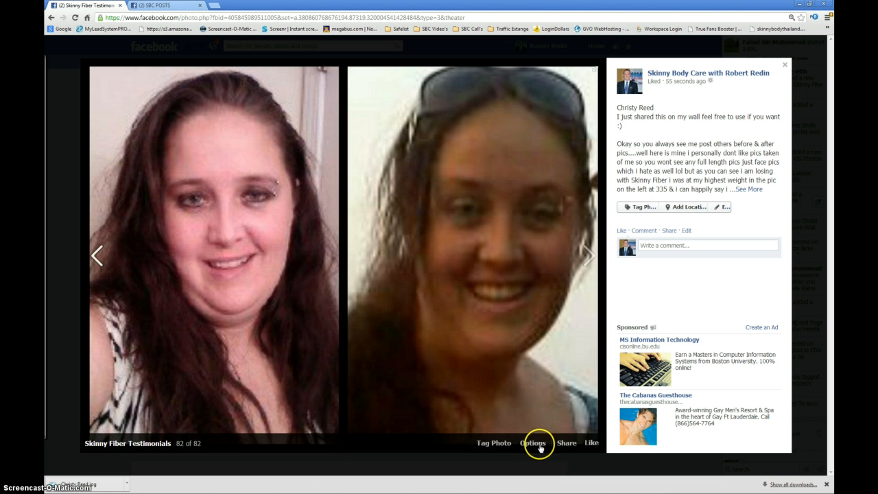
Share the posted testimonial photo publicly on your own timeline and close the photo viewer.
click(568, 444)
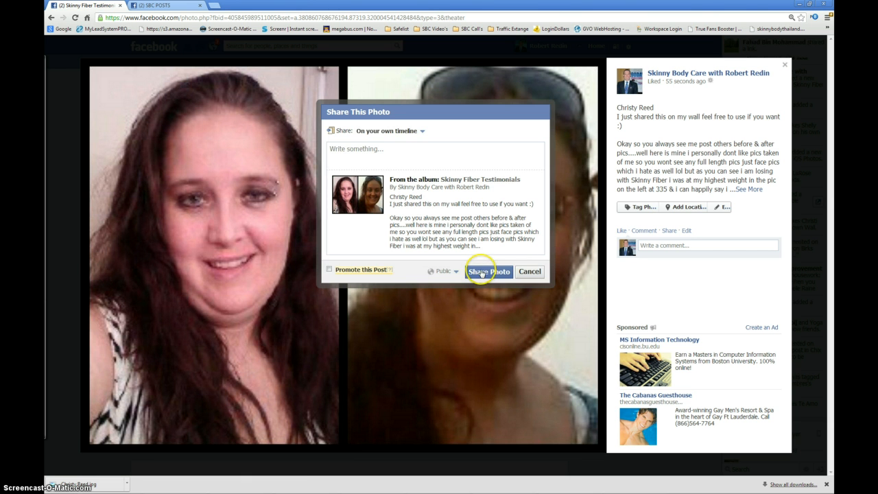
click(482, 274)
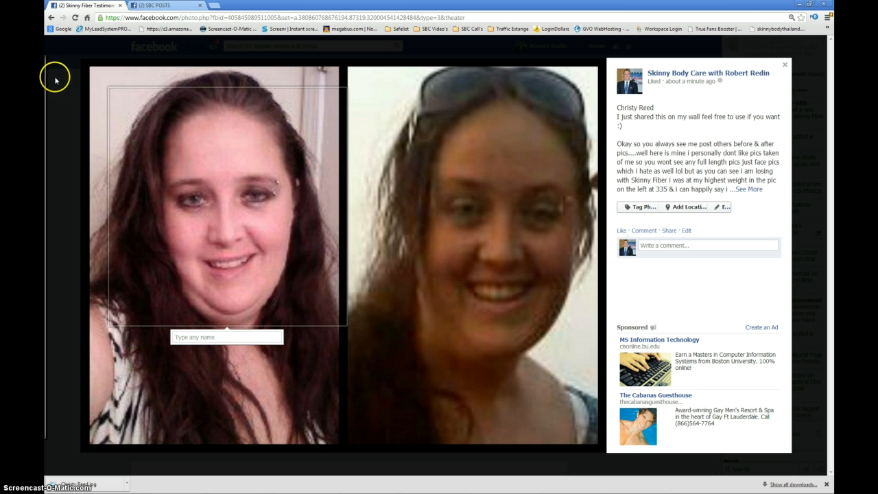
click(784, 64)
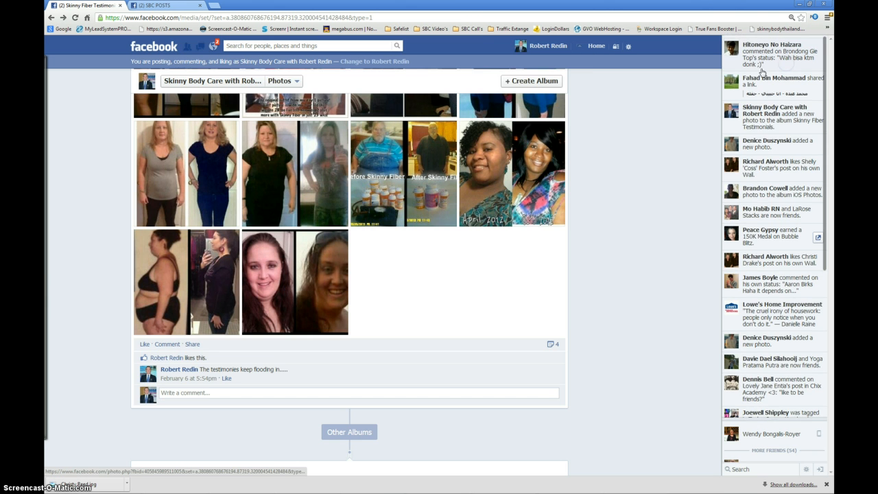
click(539, 46)
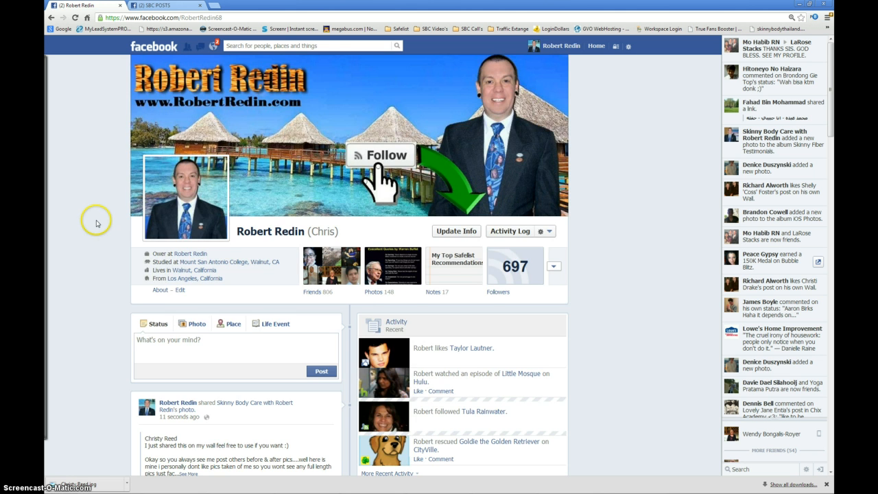
scroll(96, 223, down, 3)
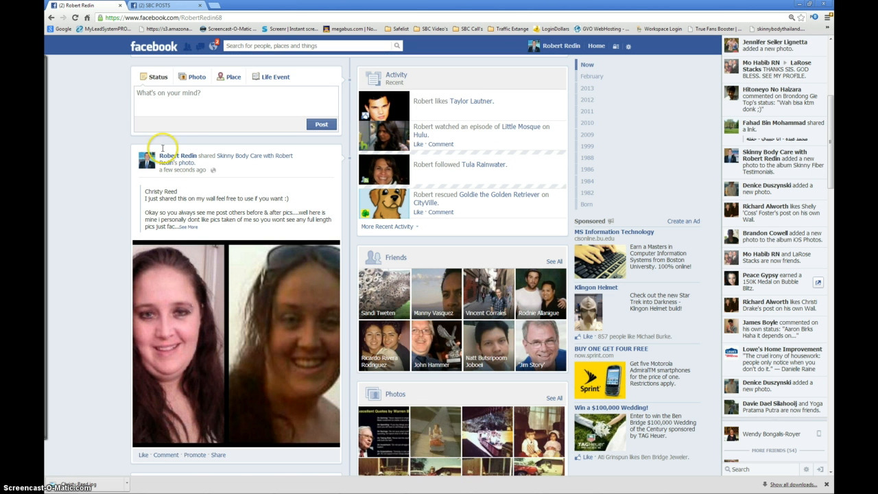
scroll(206, 158, down, 1)
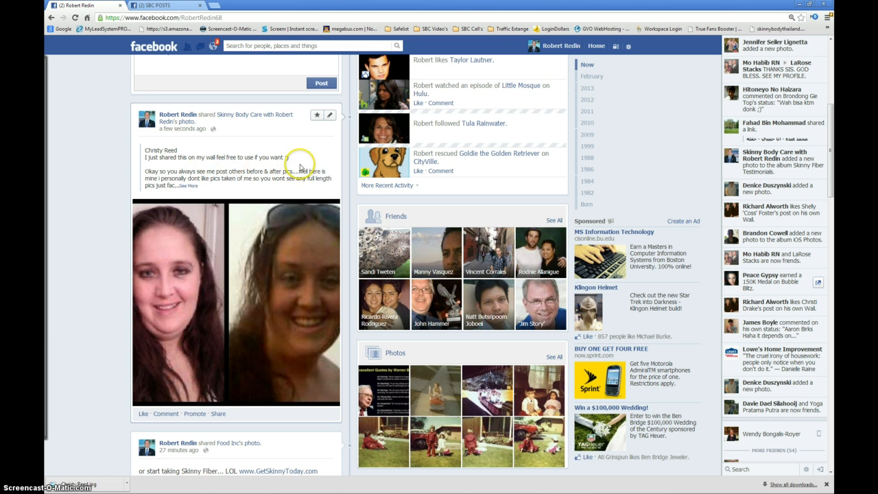
click(189, 185)
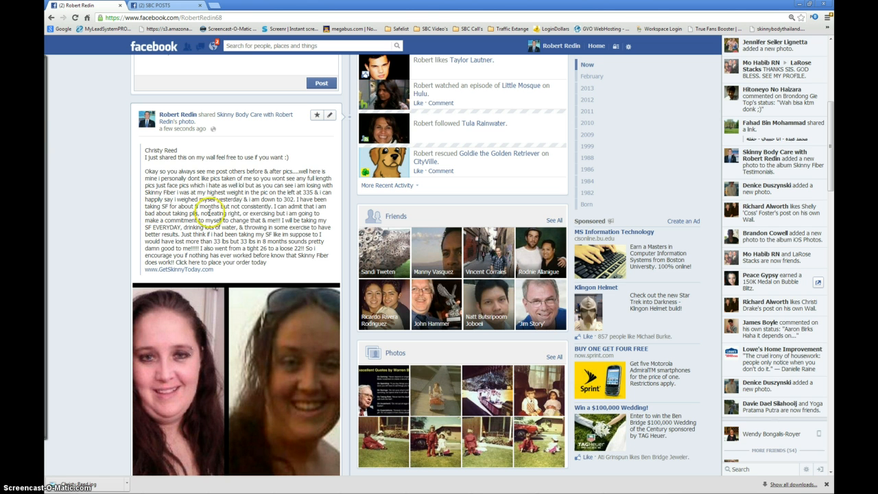
click(175, 271)
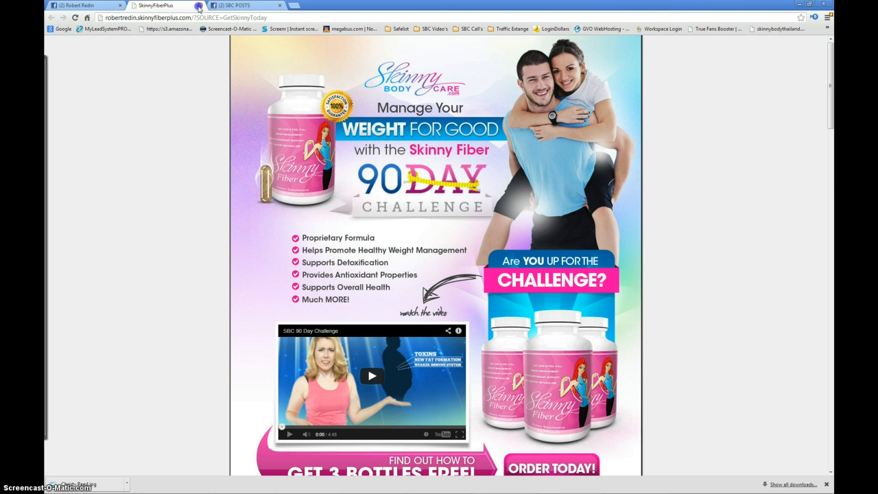
click(198, 6)
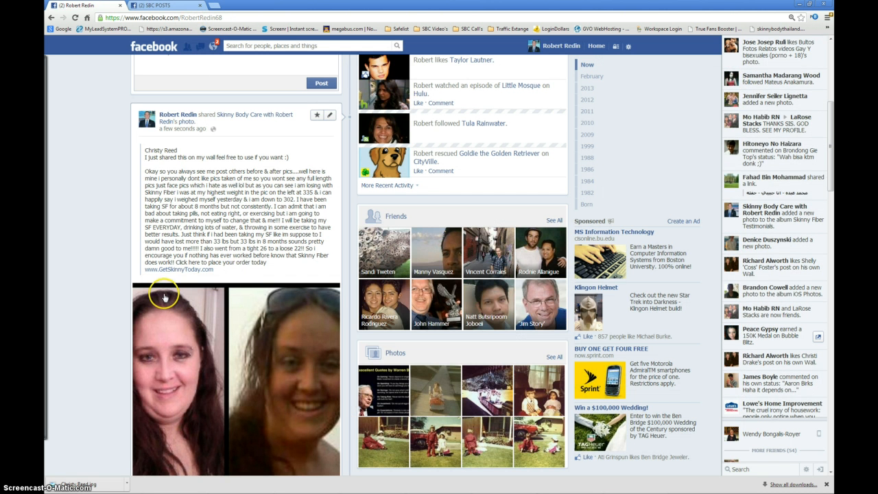
Return from the personal profile to the business page and view its list of photo albums.
scroll(260, 275, up, 4)
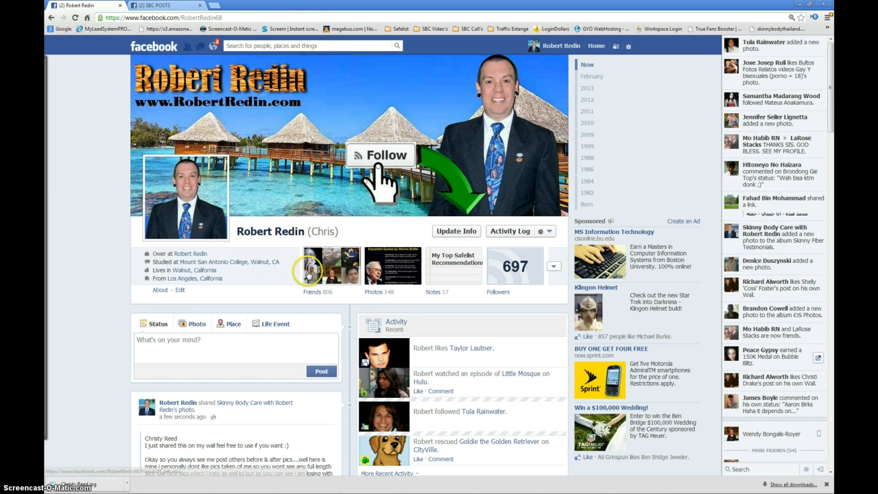
right_click(106, 257)
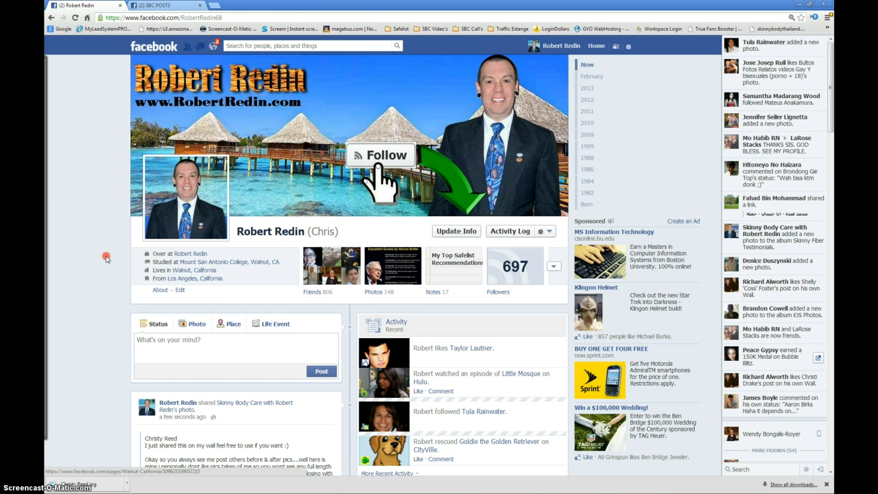
click(119, 262)
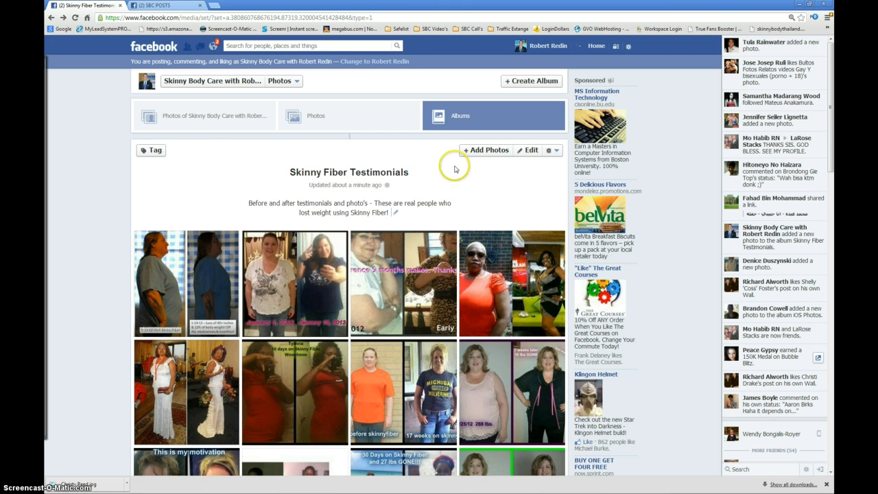
click(487, 150)
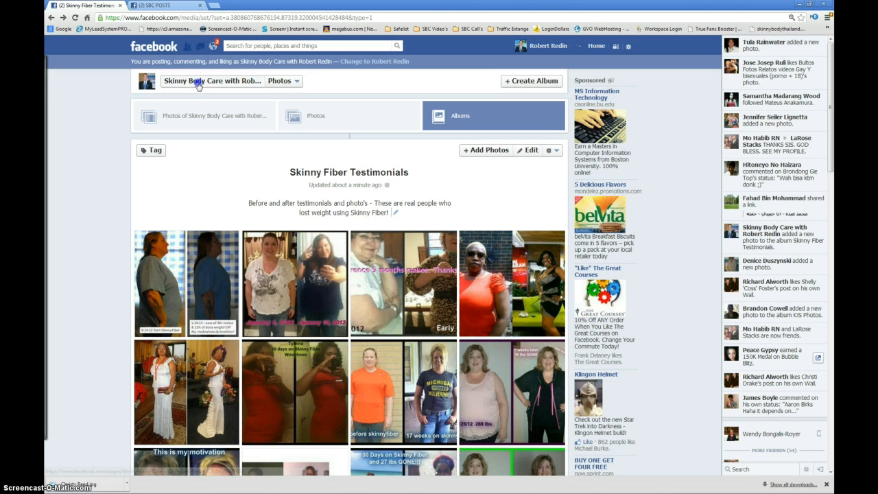
click(205, 77)
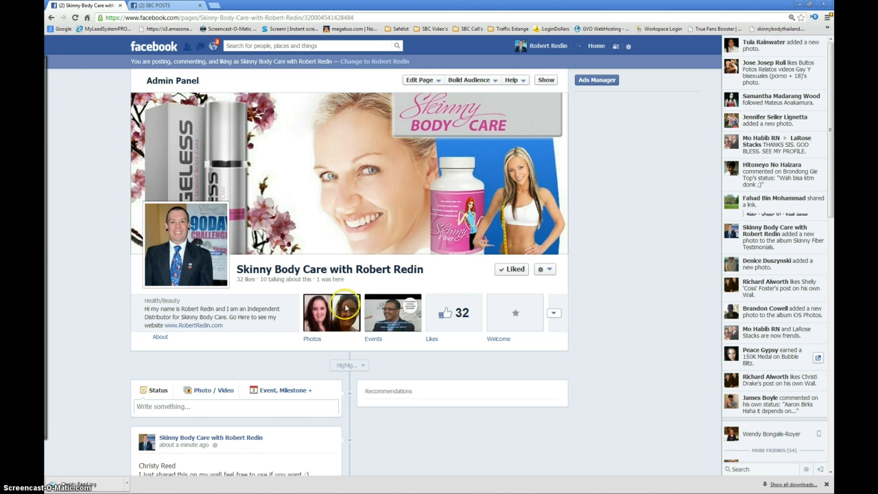
click(322, 315)
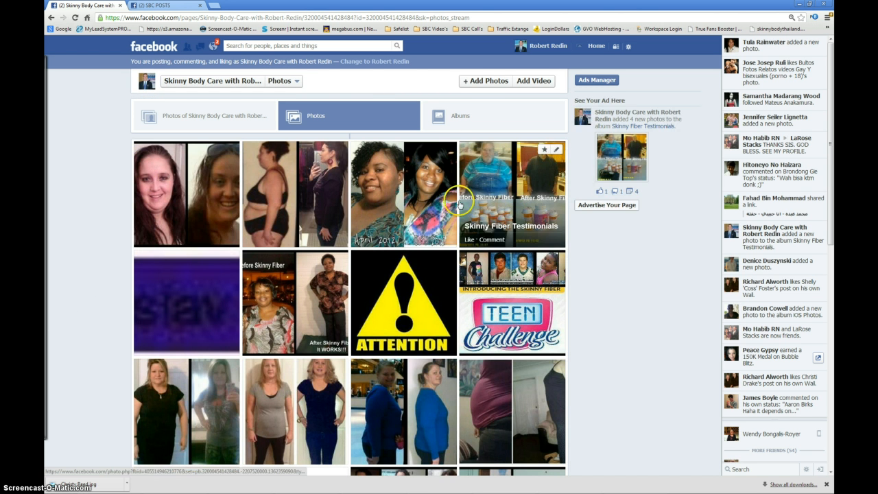
click(465, 121)
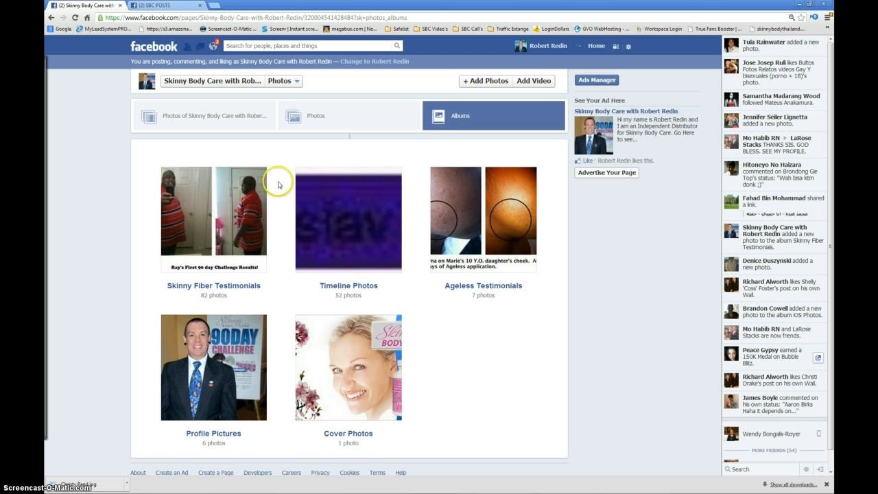
Open the Skinny Fiber Testimonials album and examine its title and description.
click(204, 216)
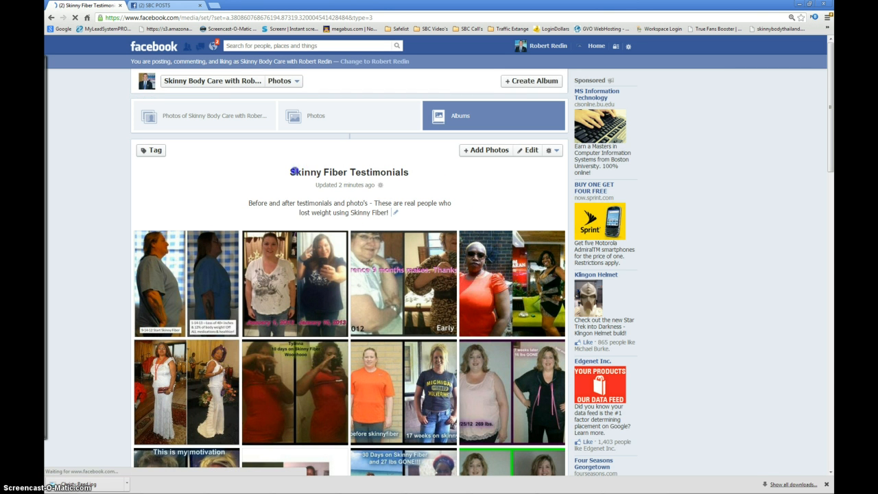
drag(247, 206, 388, 214)
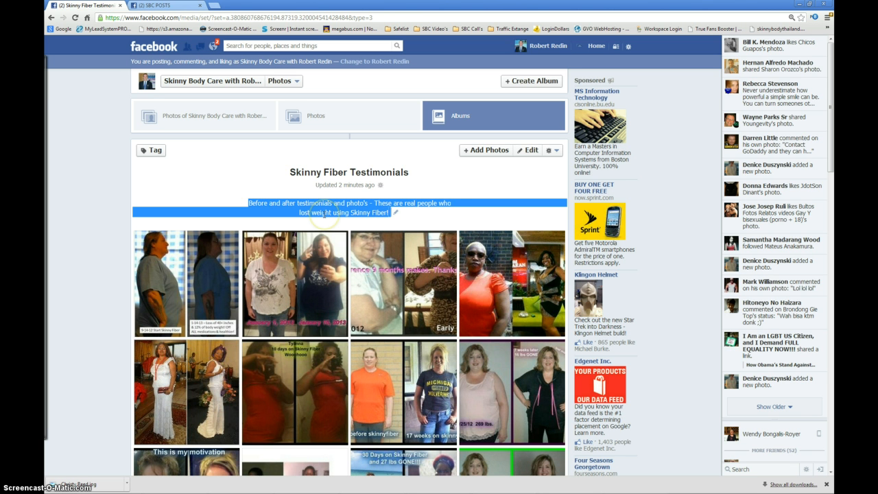
click(456, 217)
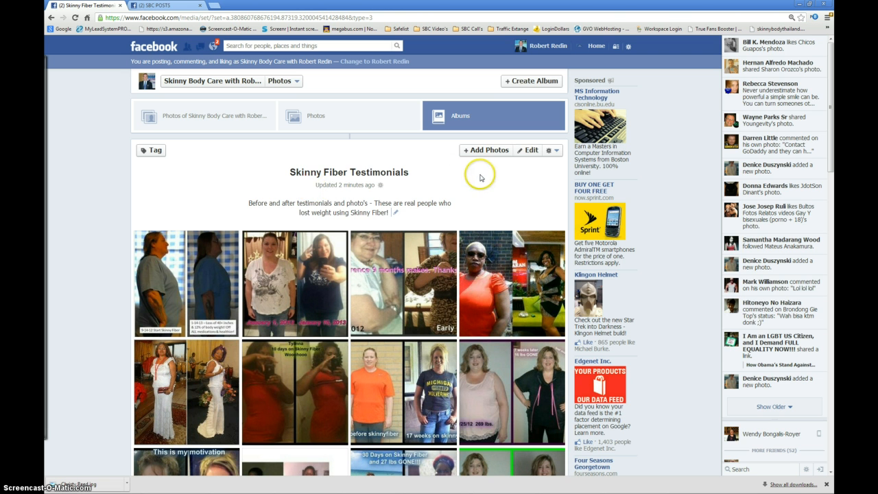
drag(292, 171, 425, 172)
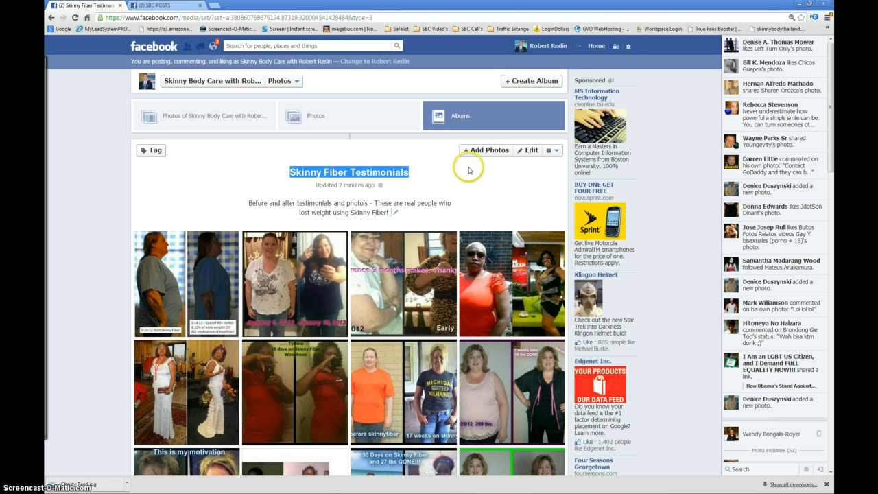
Add the before-and-after photo of the woman in the red top from the Testomoials folder to the Skinny Fiber Testimonials album.
click(486, 152)
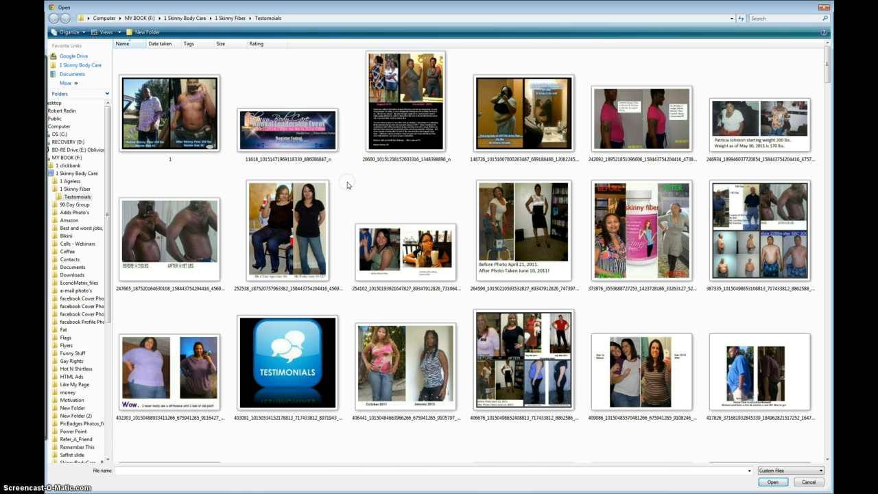
scroll(347, 185, down, 15)
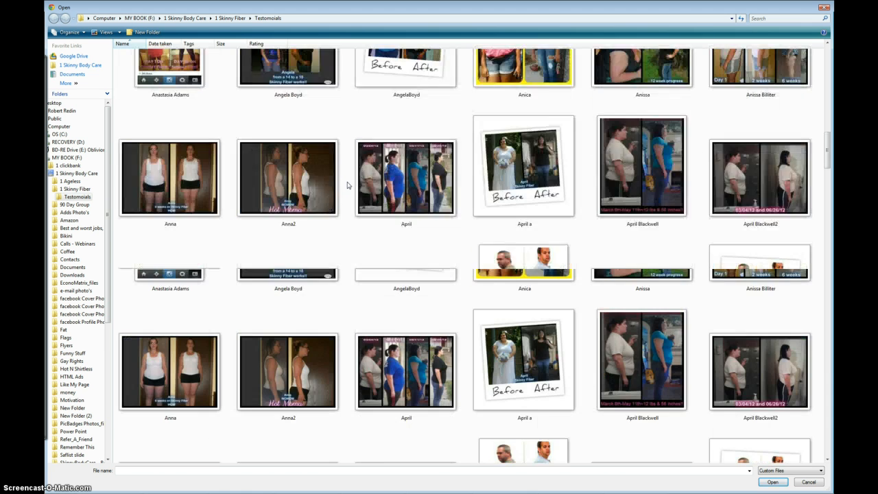
scroll(348, 185, down, 5)
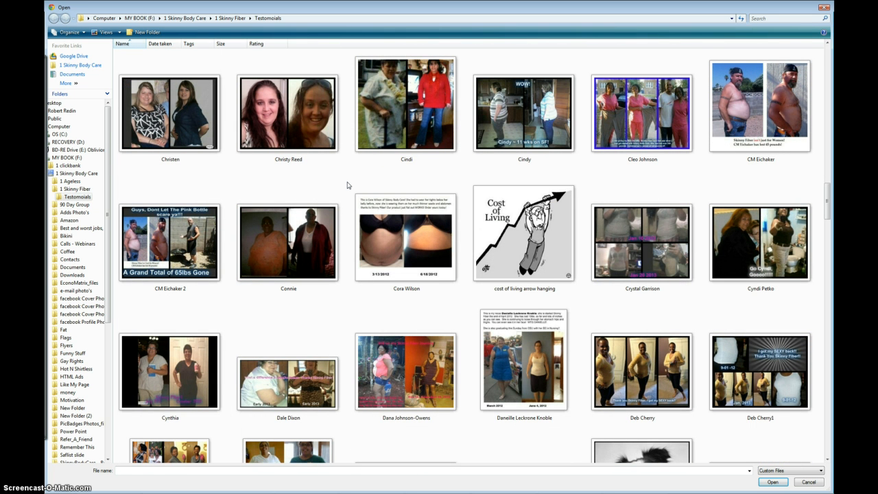
scroll(343, 183, down, 3)
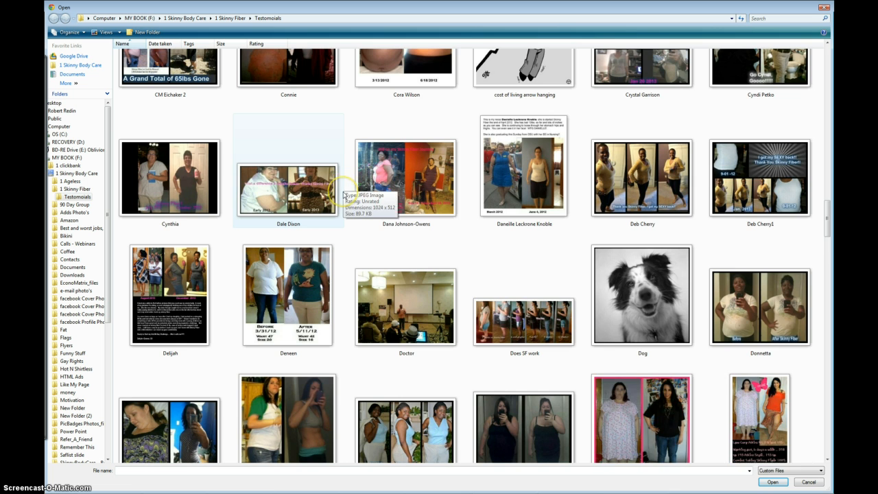
scroll(343, 193, up, 6)
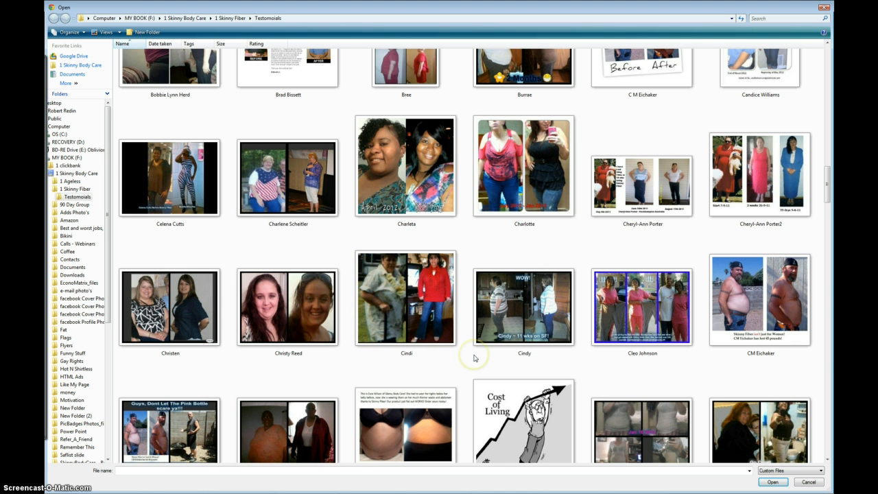
double_click(402, 310)
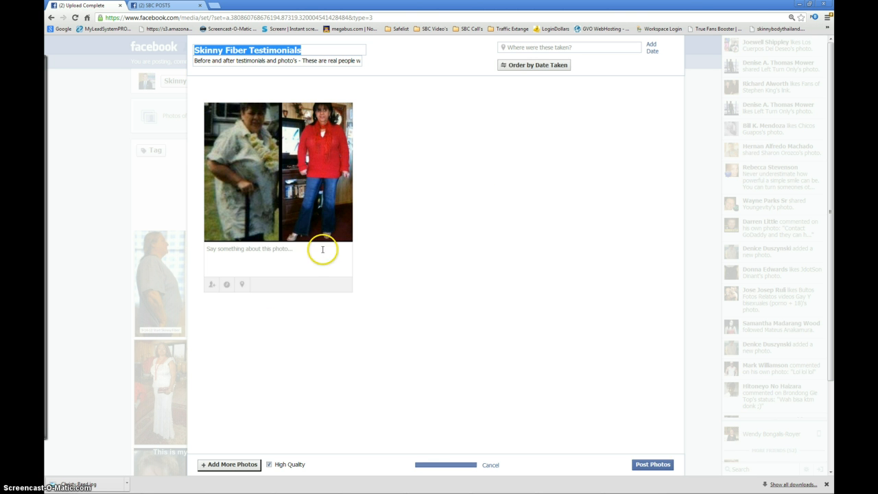
Paste the copied testimonial as the photo's caption, complete its ending with "link", and cancel the upload, deleting the photo.
click(238, 250)
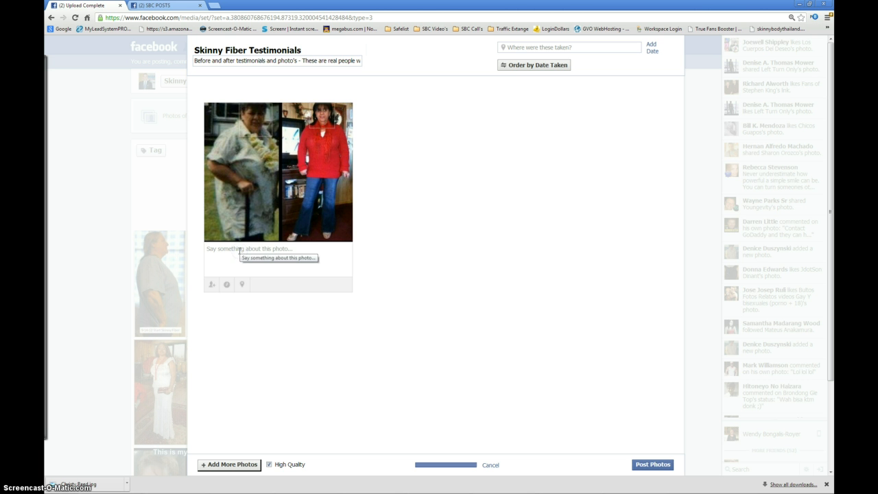
right_click(238, 250)
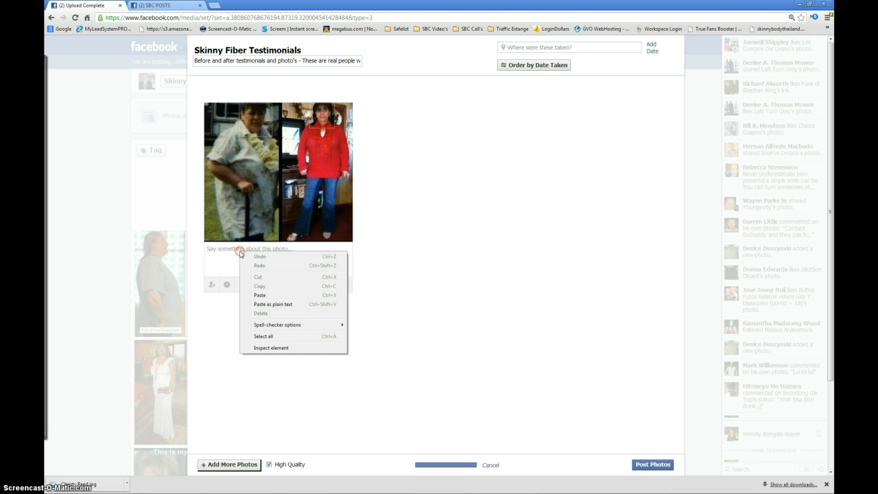
click(262, 294)
click(341, 269)
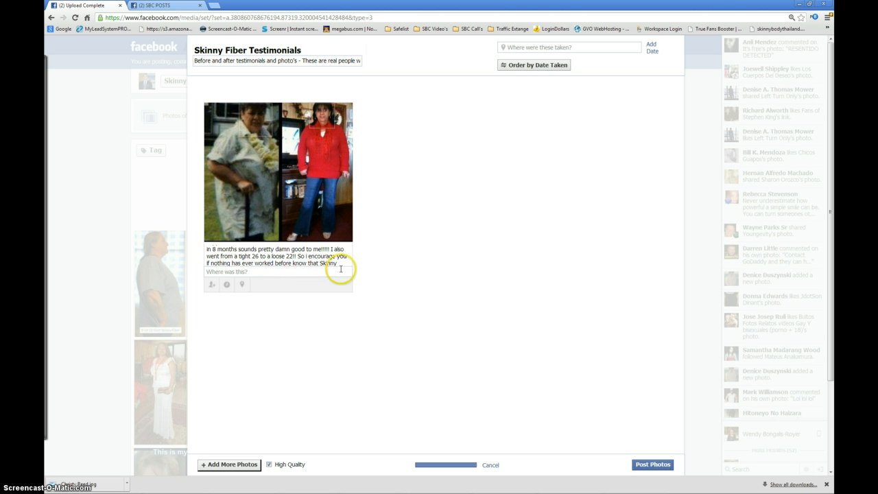
click(458, 264)
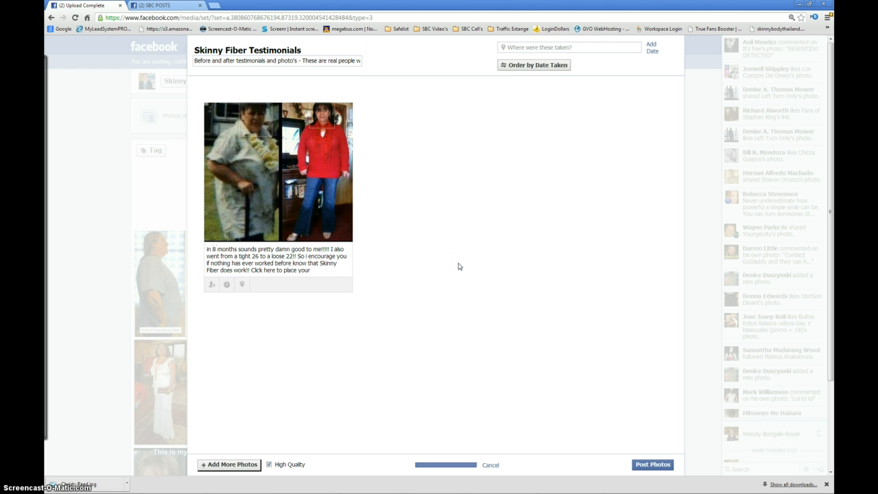
text(link)
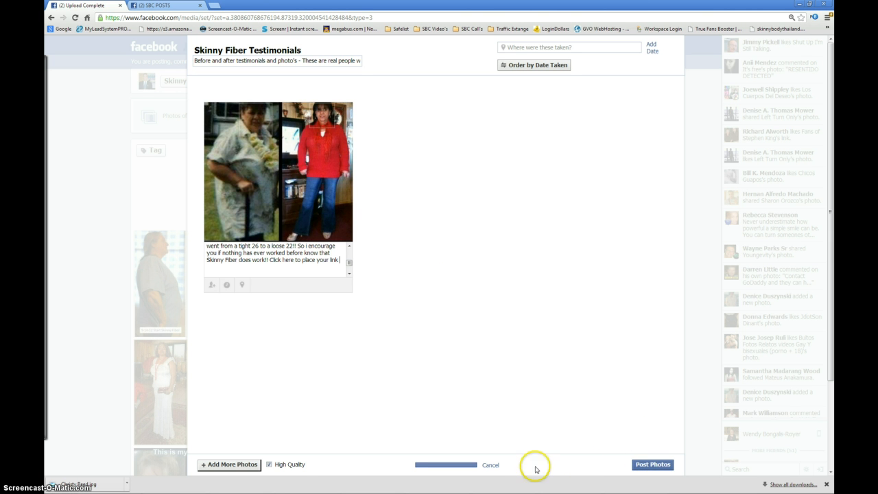
click(490, 466)
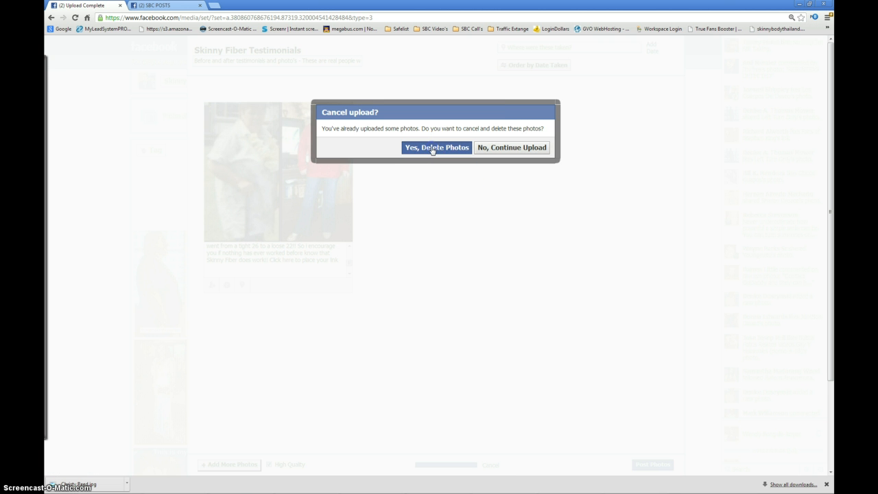
click(432, 150)
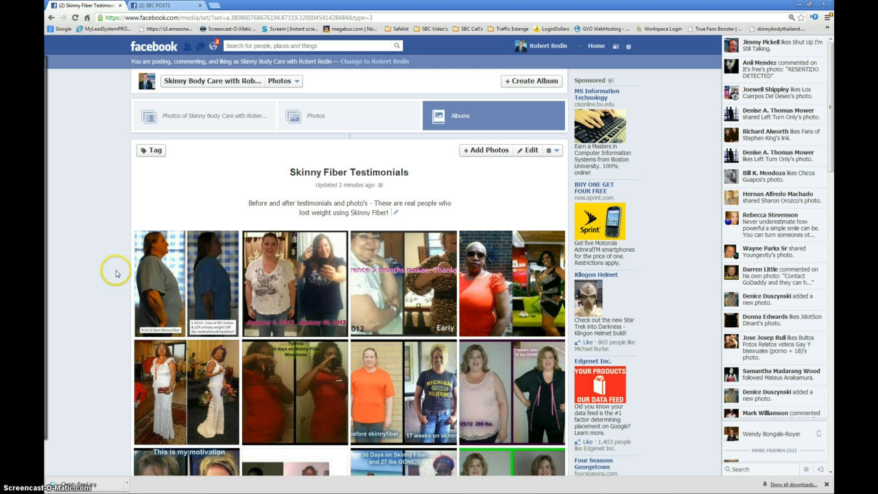
Return to the business page's timeline and open its photo stream.
click(198, 81)
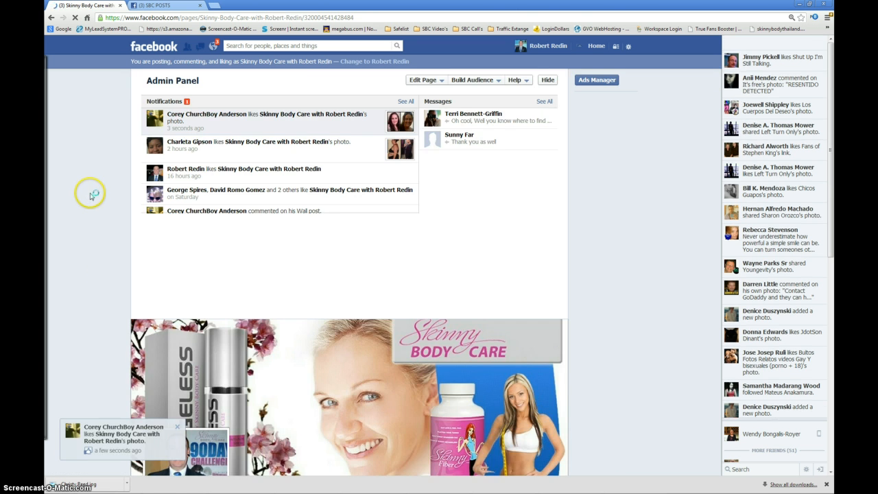
scroll(98, 194, down, 5)
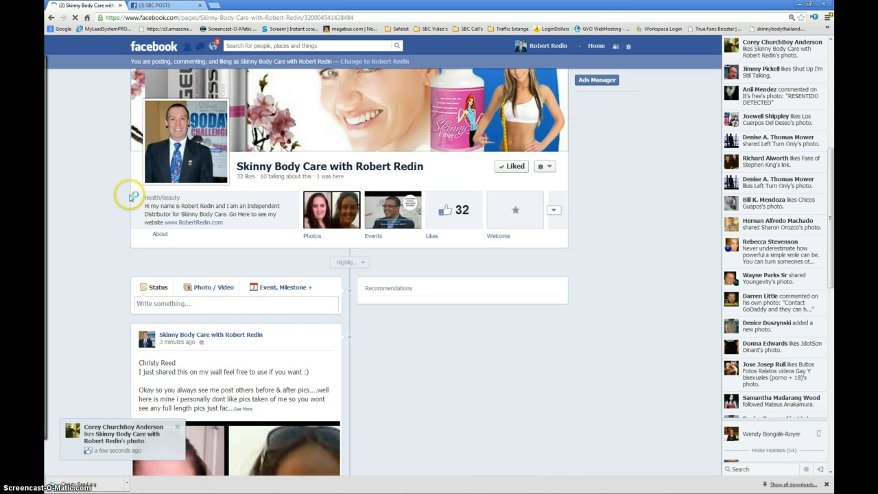
click(334, 204)
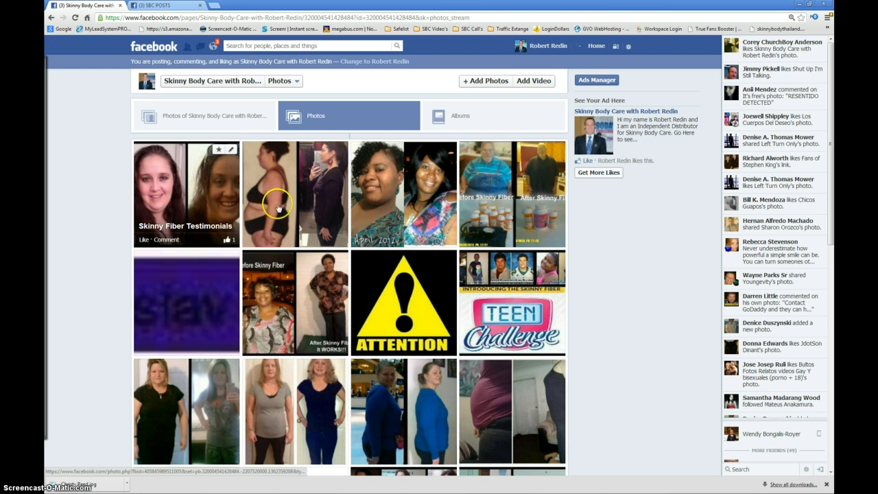
Look through the business page's photo stream, covering its testimonial and timeline photos, and return to the newest ones.
scroll(322, 313, down, 5)
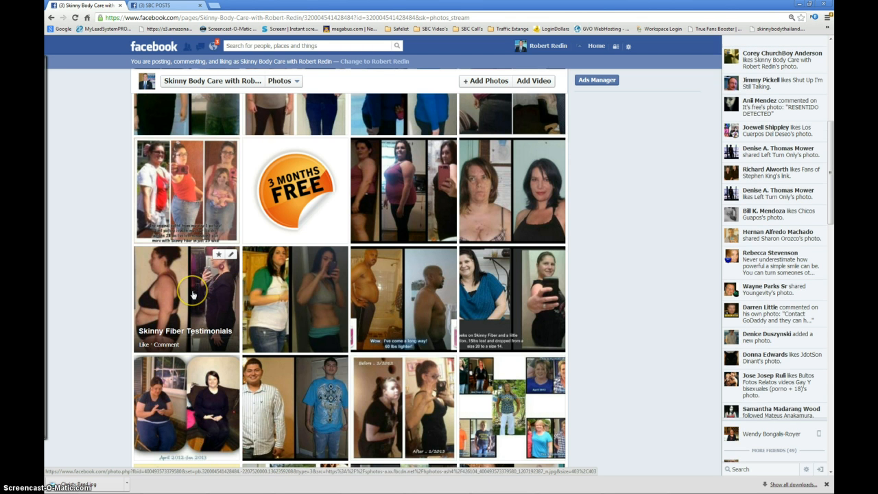
scroll(193, 294, down, 4)
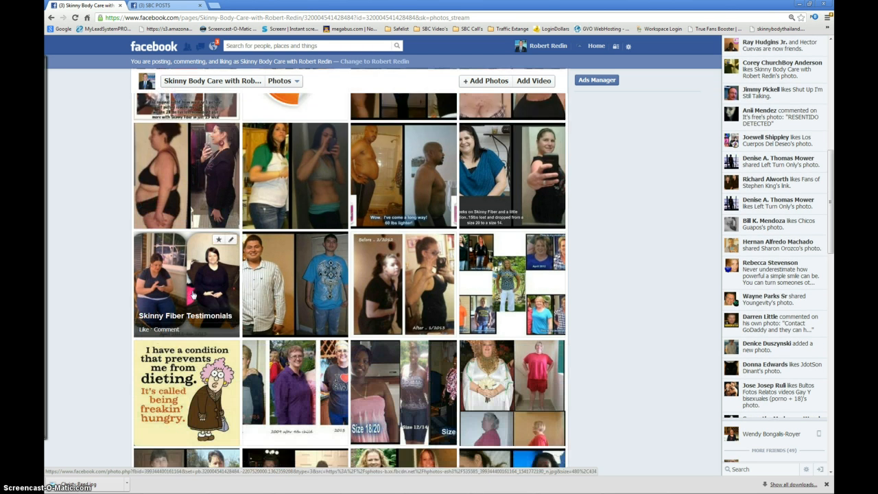
scroll(193, 295, down, 1)
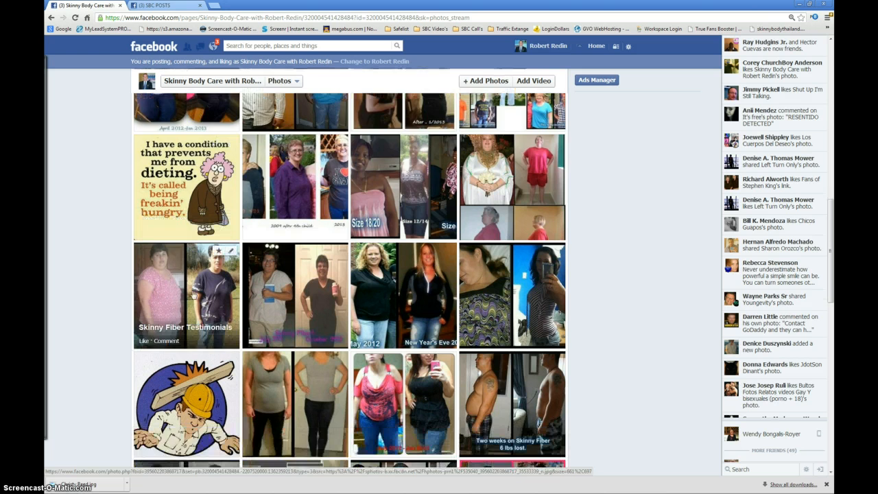
scroll(196, 292, down, 4)
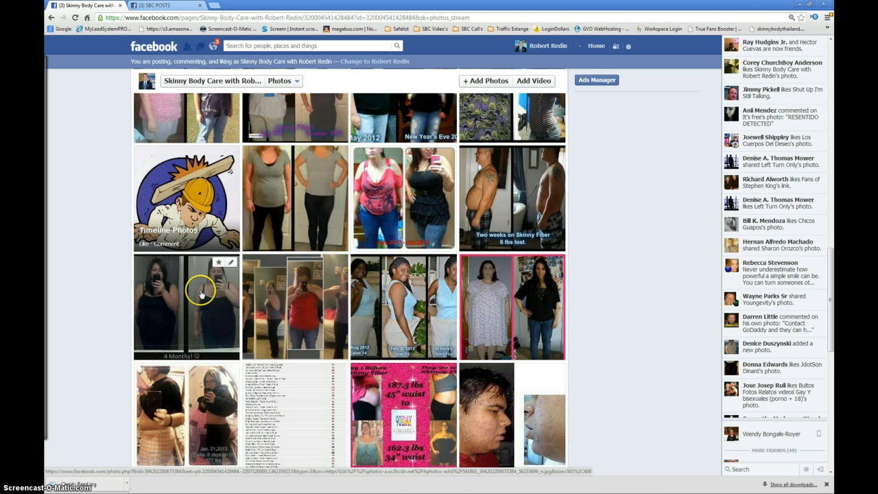
scroll(201, 294, down, 2)
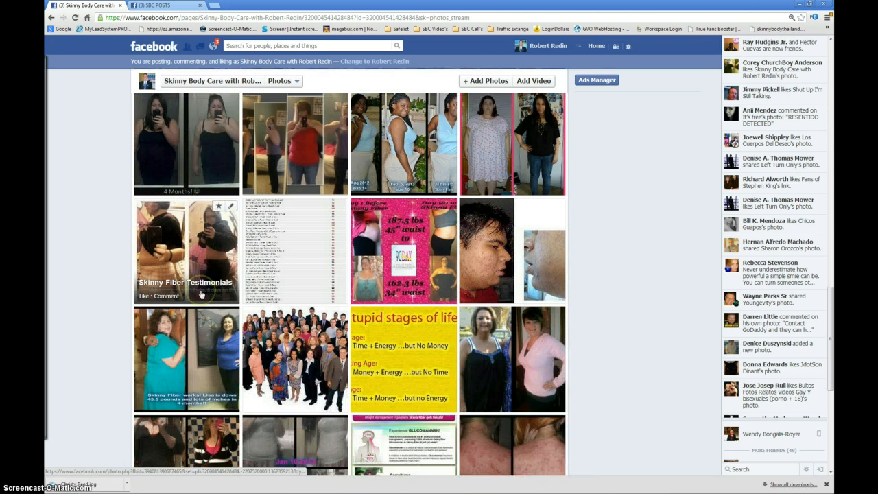
scroll(201, 294, down, 1)
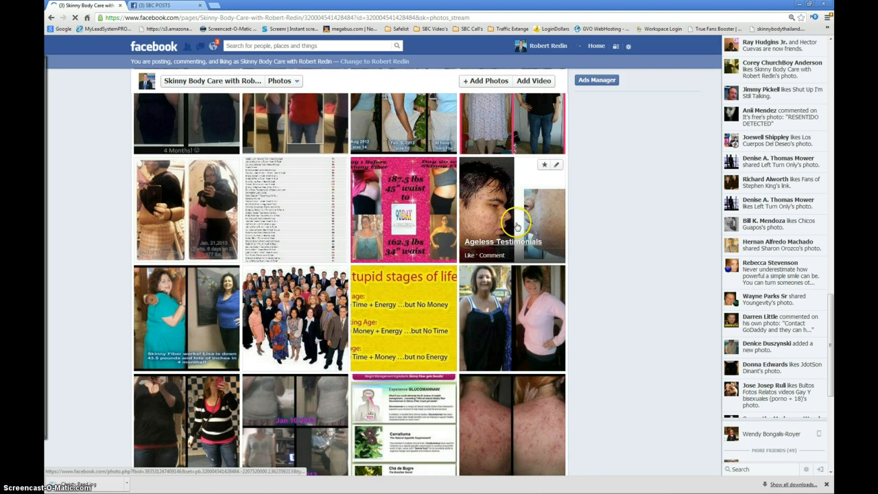
scroll(518, 291, down, 2)
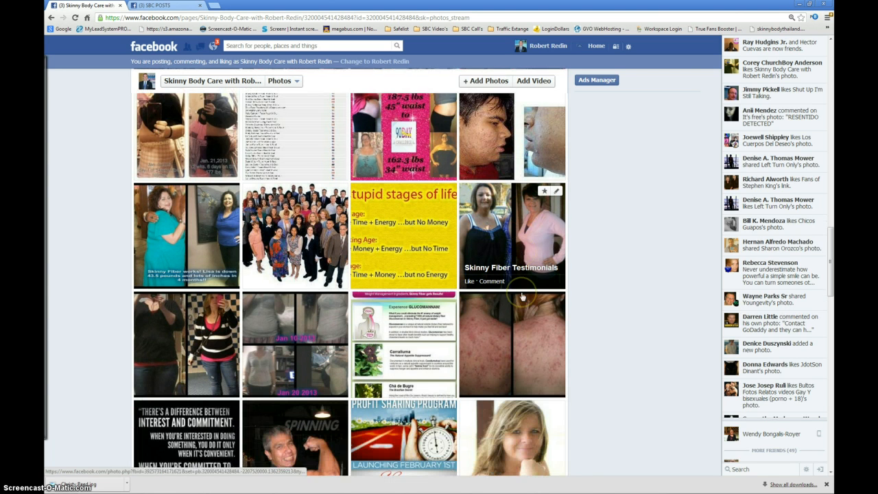
scroll(514, 295, down, 3)
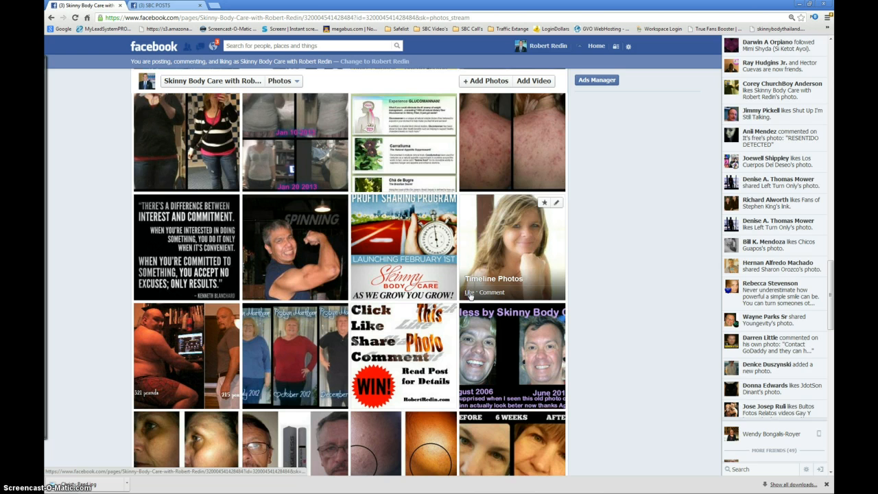
scroll(470, 296, down, 5)
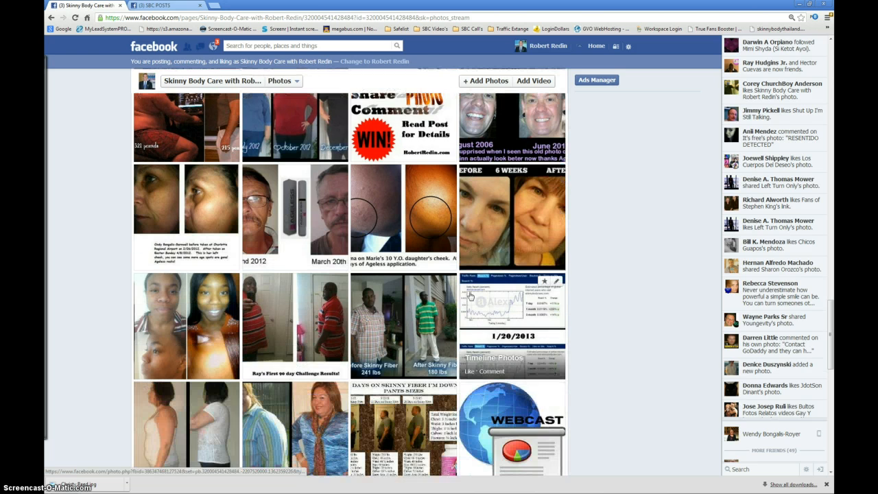
scroll(461, 296, down, 3)
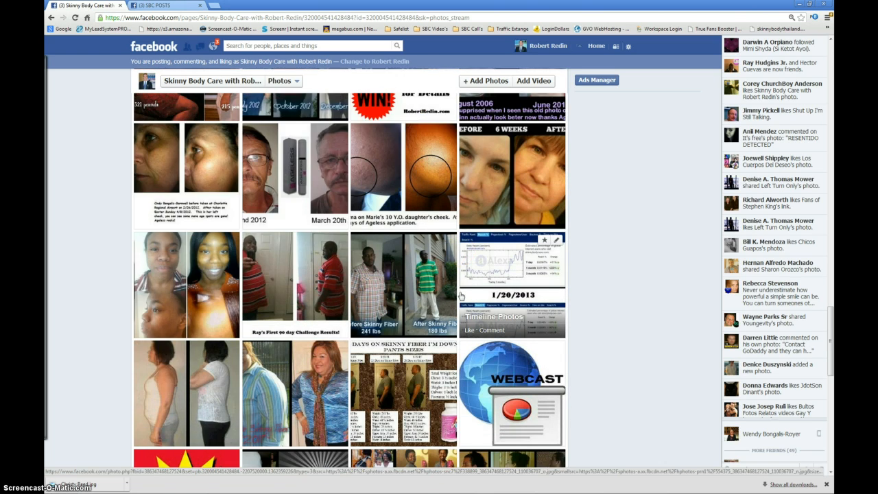
scroll(461, 295, up, 2)
scroll(461, 295, up, 14)
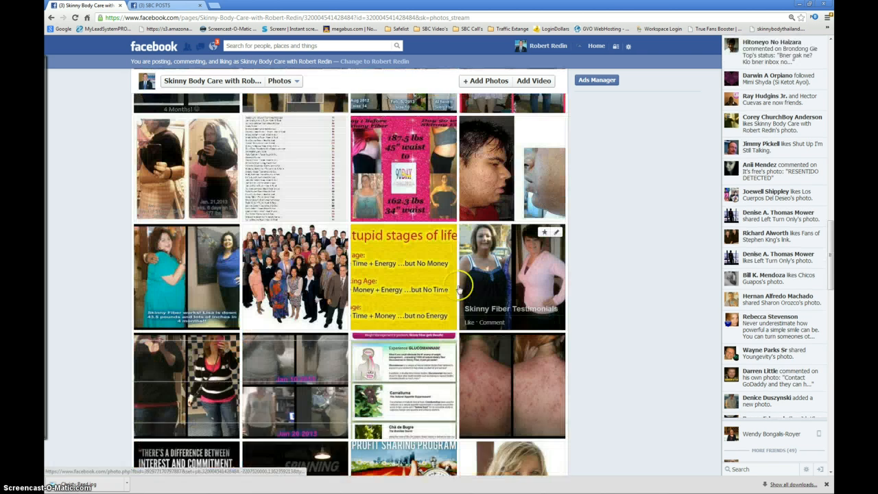
scroll(468, 137, up, 8)
drag(835, 253, 830, 55)
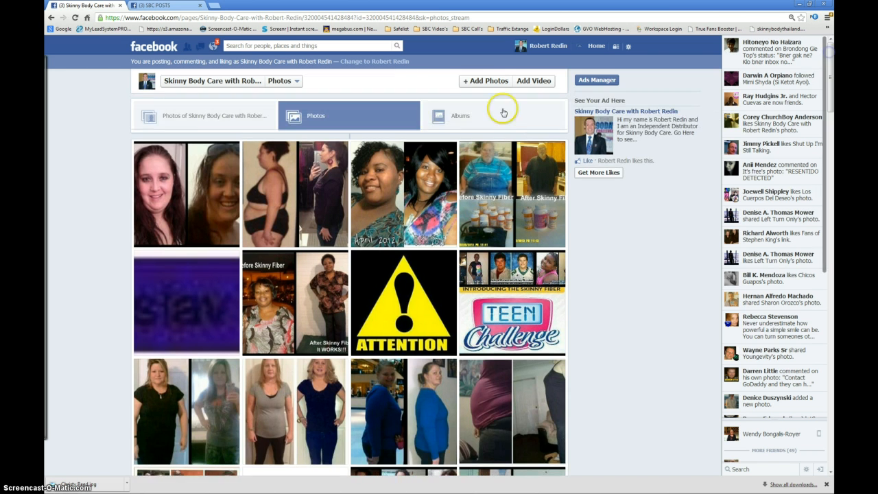
Open the Skinny Fiber Testimonials album from the page's albums and look through its before-and-after photos.
click(471, 114)
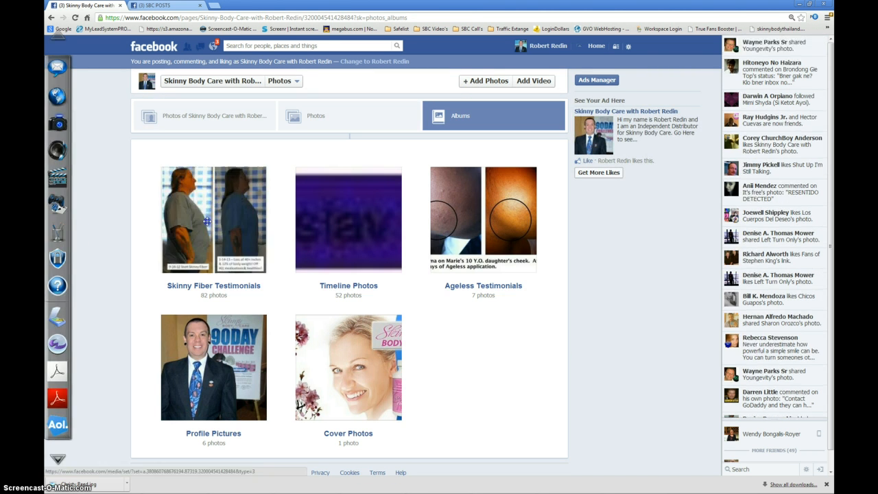
click(207, 220)
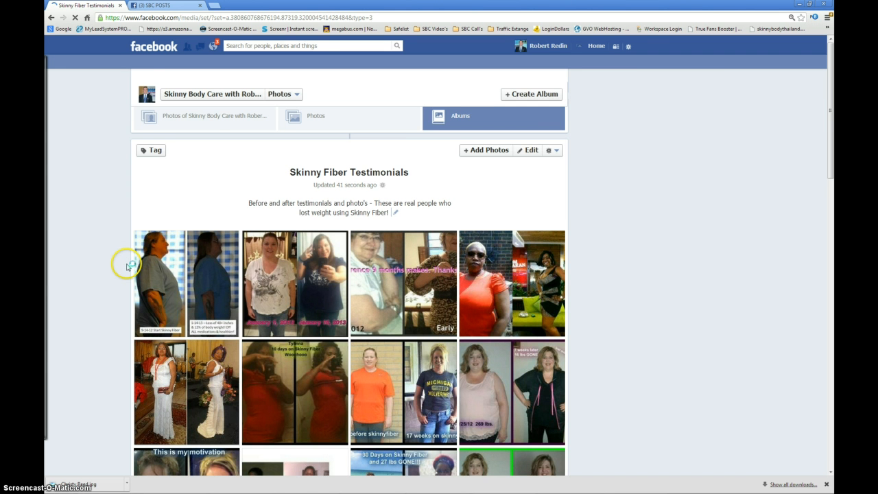
scroll(131, 269, down, 5)
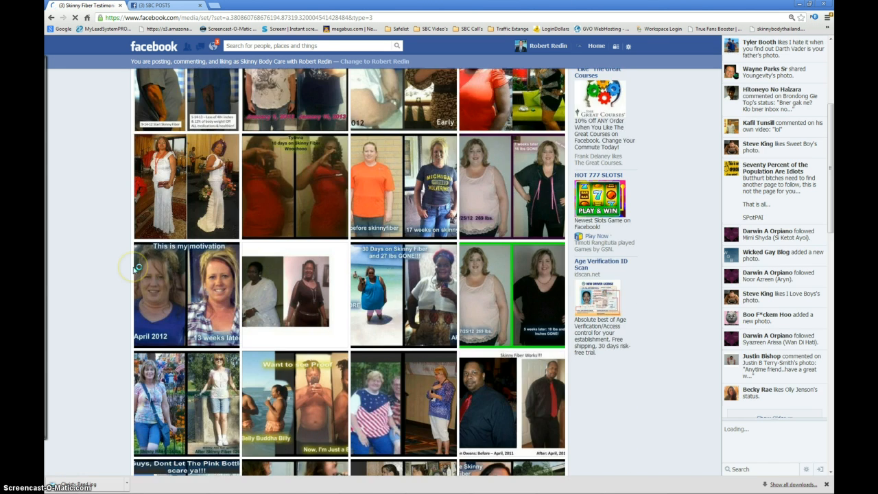
Find the before-and-after back acne photo in the testimonials album, share it publicly on your own timeline, and return to the album.
scroll(134, 269, down, 2)
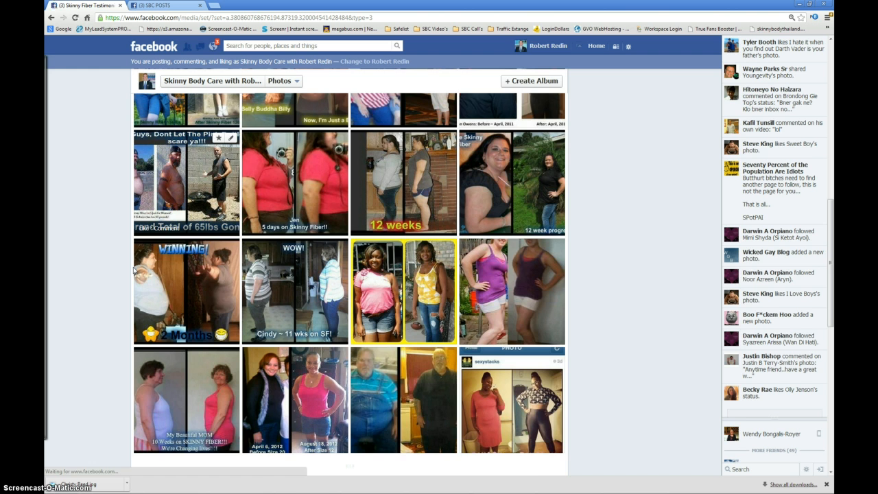
scroll(134, 270, down, 5)
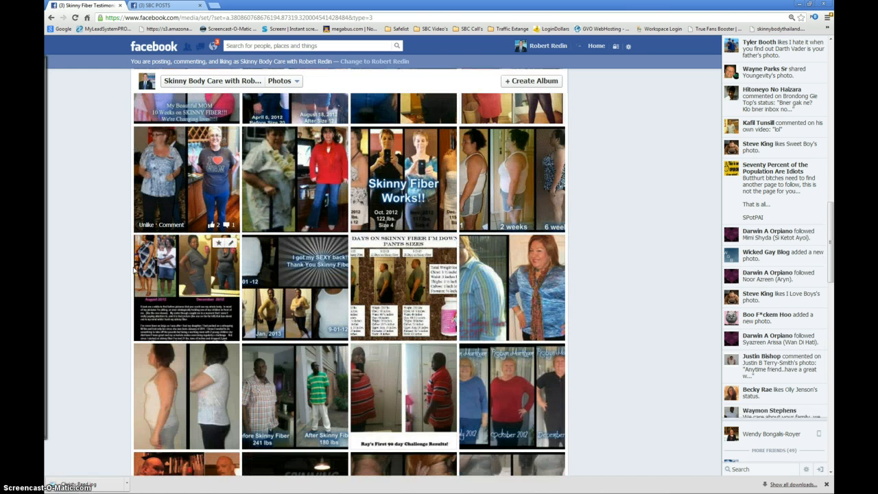
scroll(135, 269, down, 4)
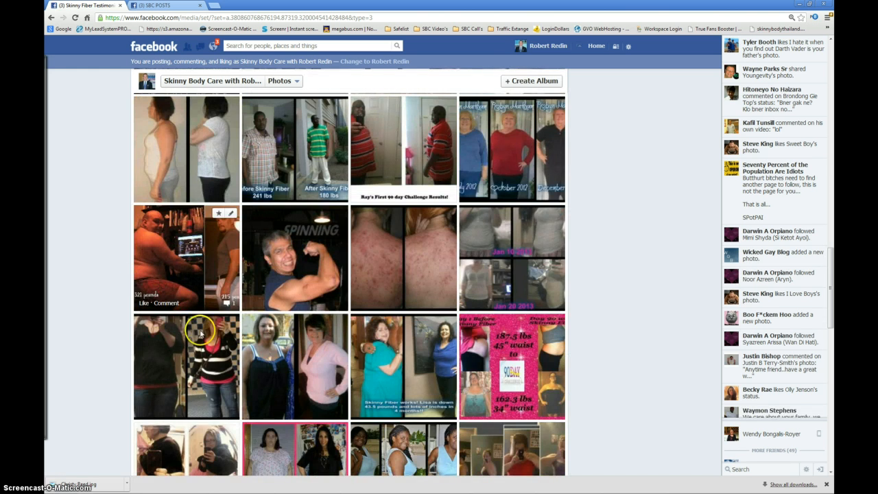
click(413, 260)
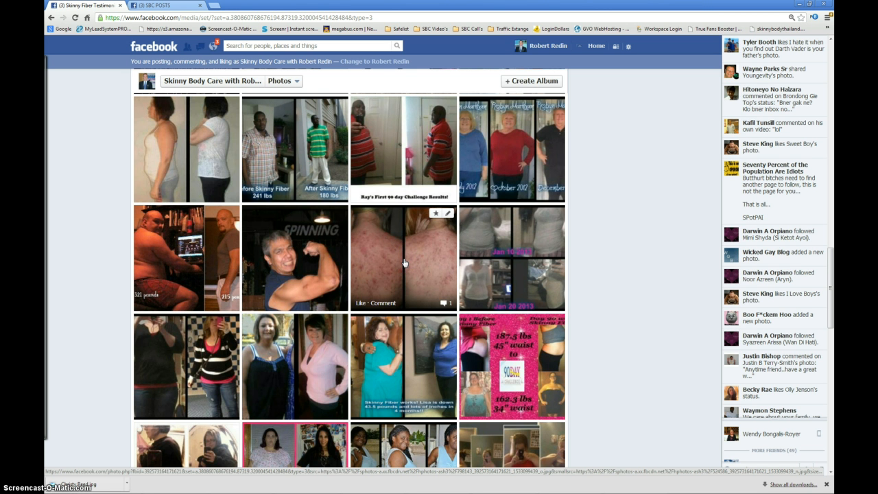
click(404, 261)
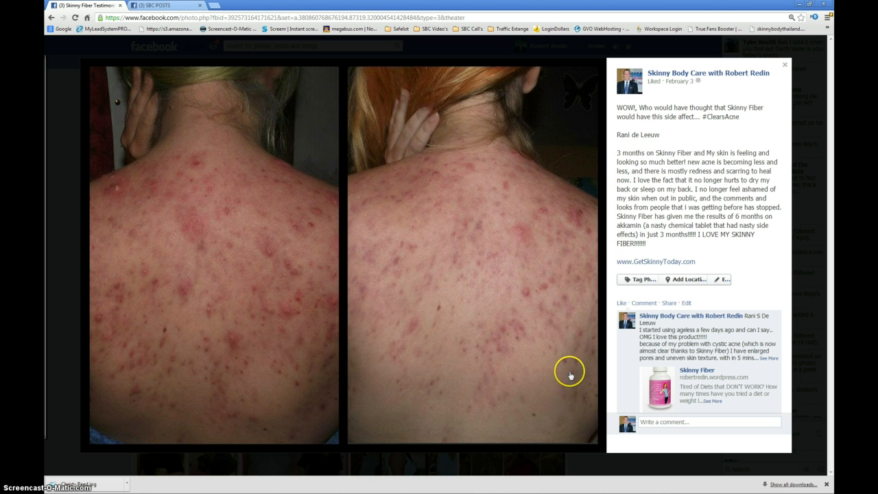
click(560, 443)
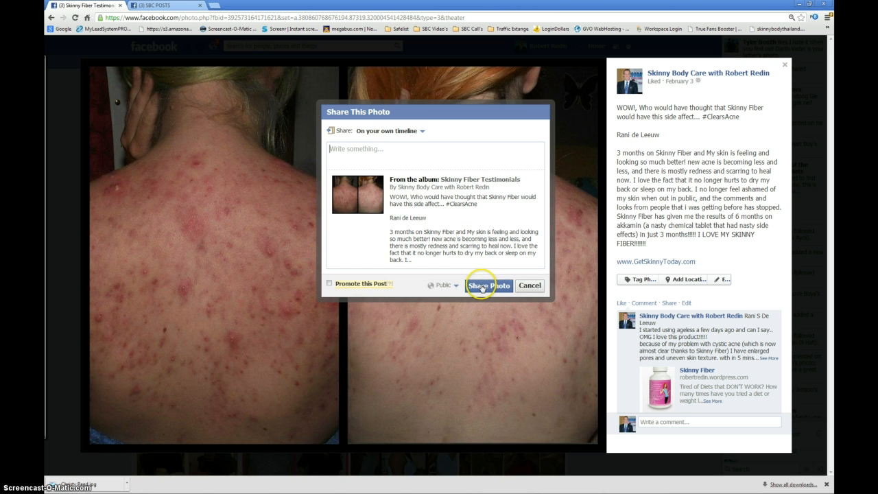
click(481, 286)
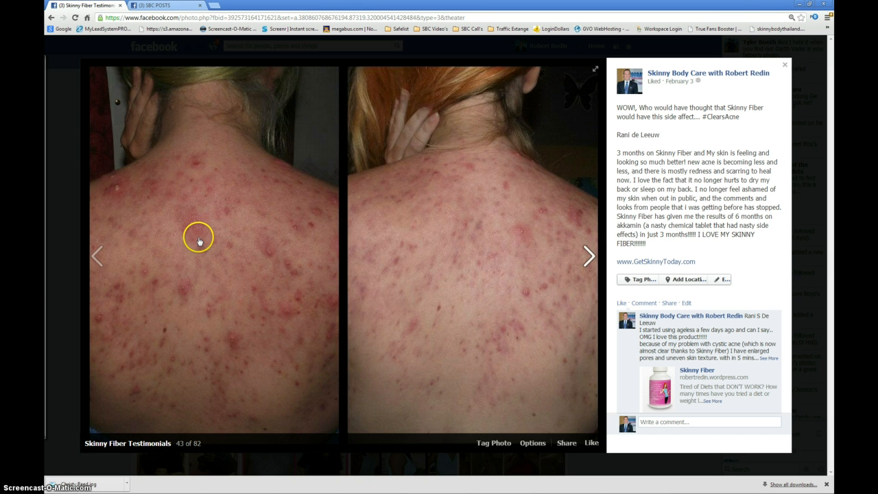
click(66, 108)
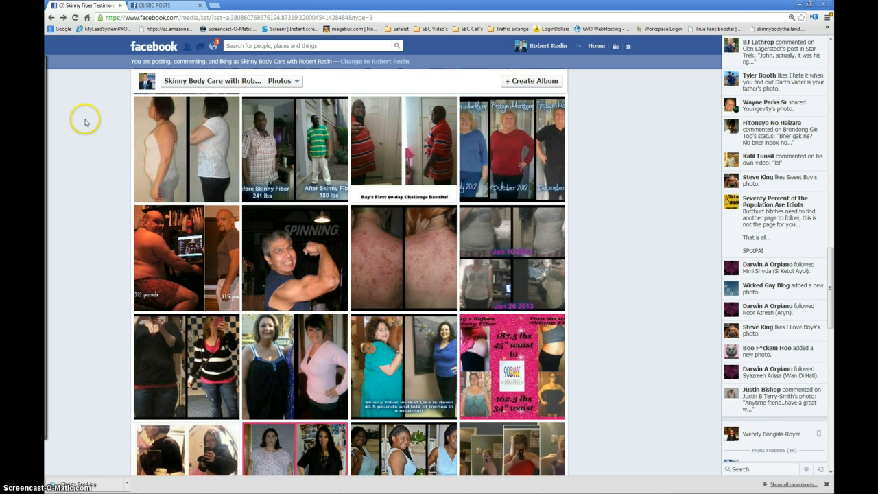
Reopen the shared back acne photo to check it, return to the album, and look over the latest notifications.
click(391, 252)
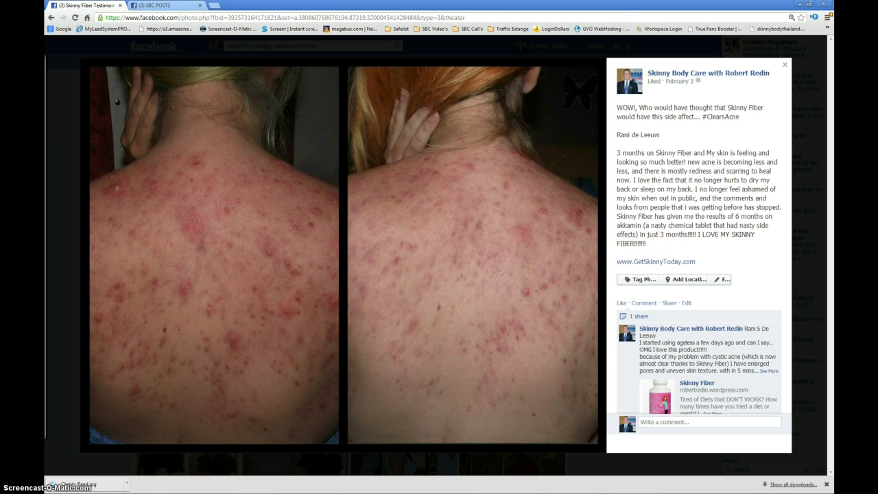
click(66, 124)
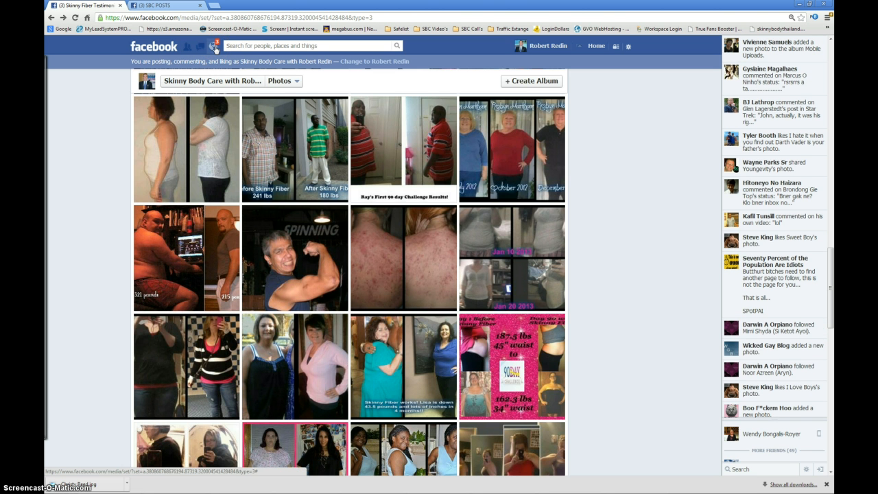
click(214, 47)
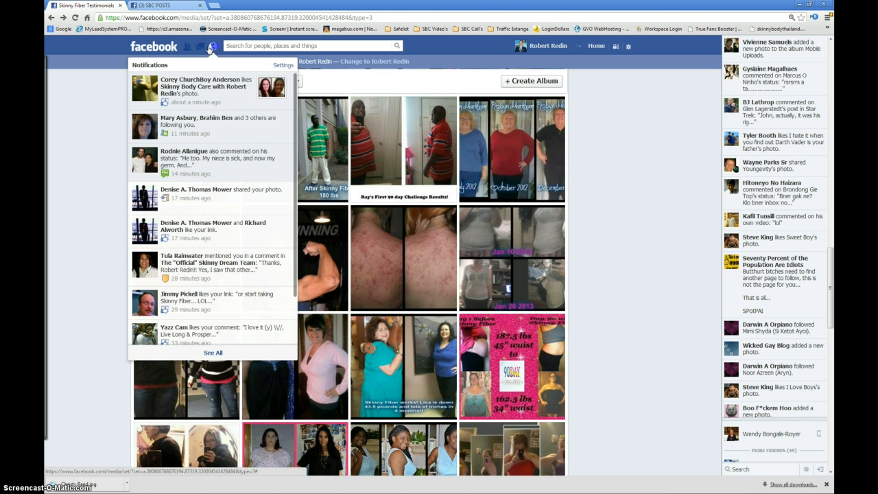
click(214, 48)
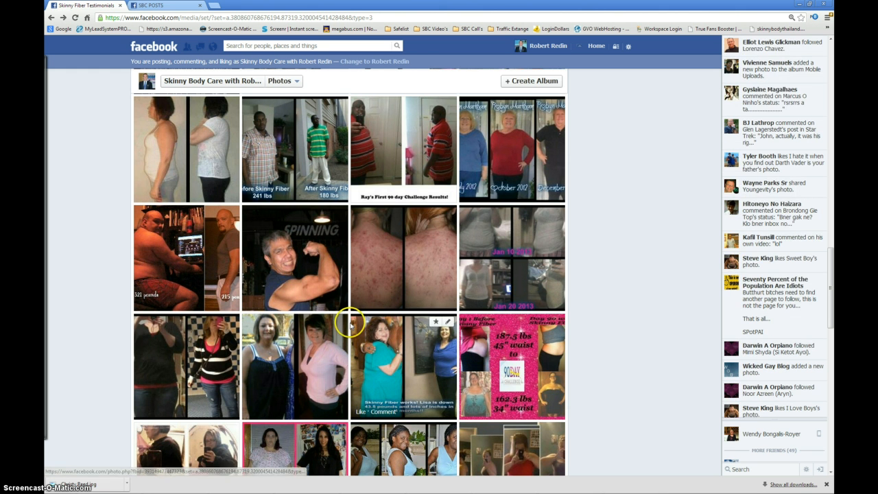
Switch from the business page's album to the personal profile and open the profile's photo albums.
click(543, 47)
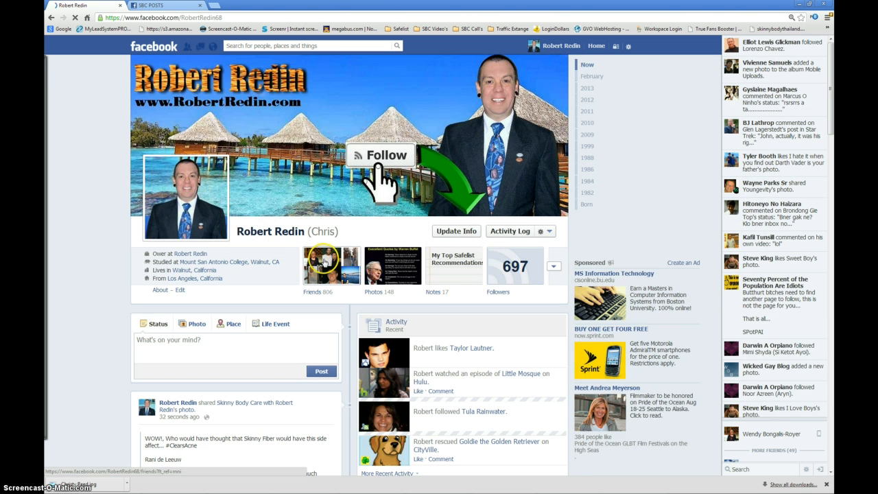
click(325, 262)
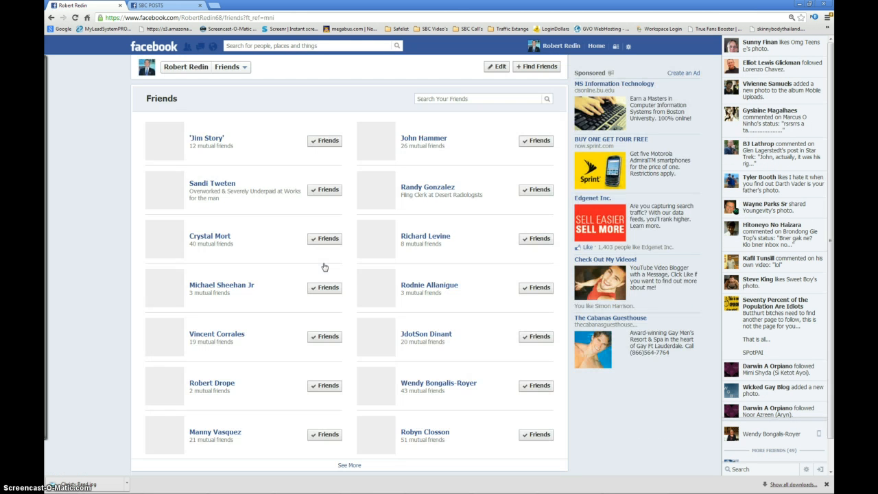
click(87, 173)
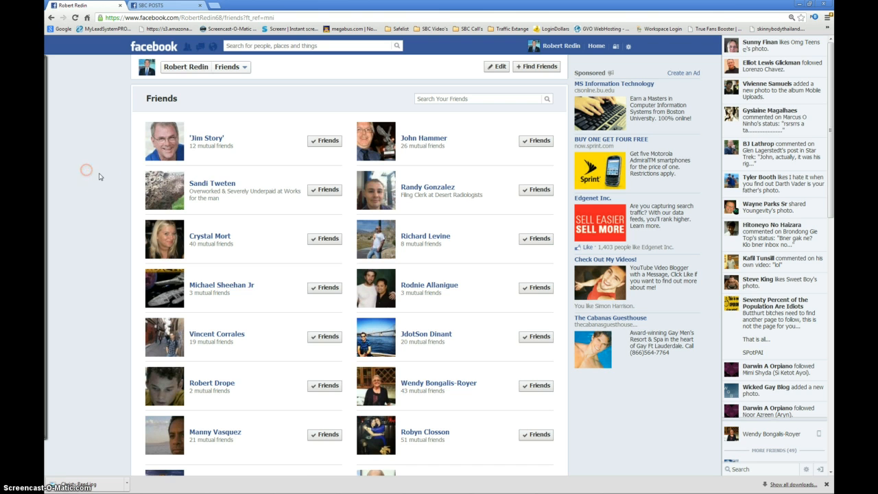
click(232, 67)
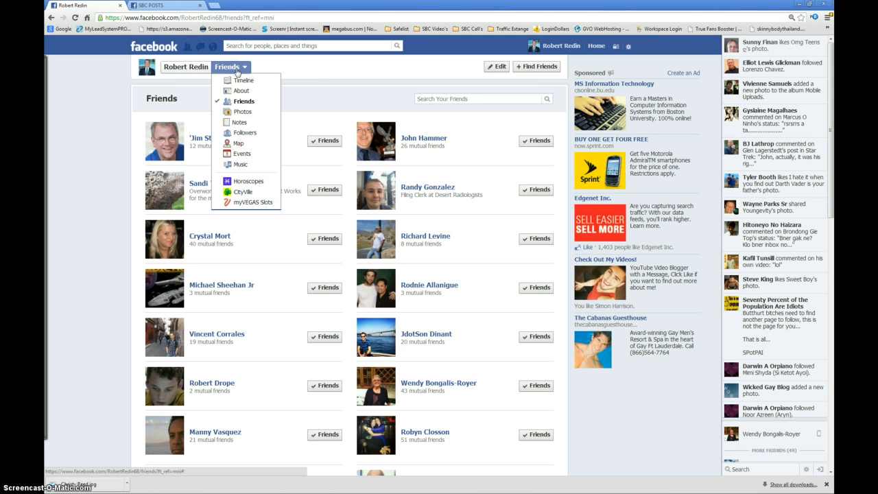
click(243, 112)
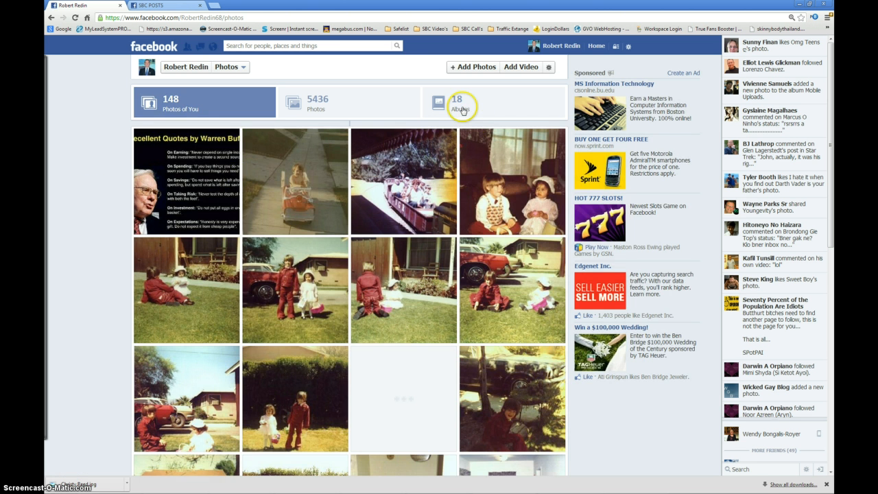
click(462, 109)
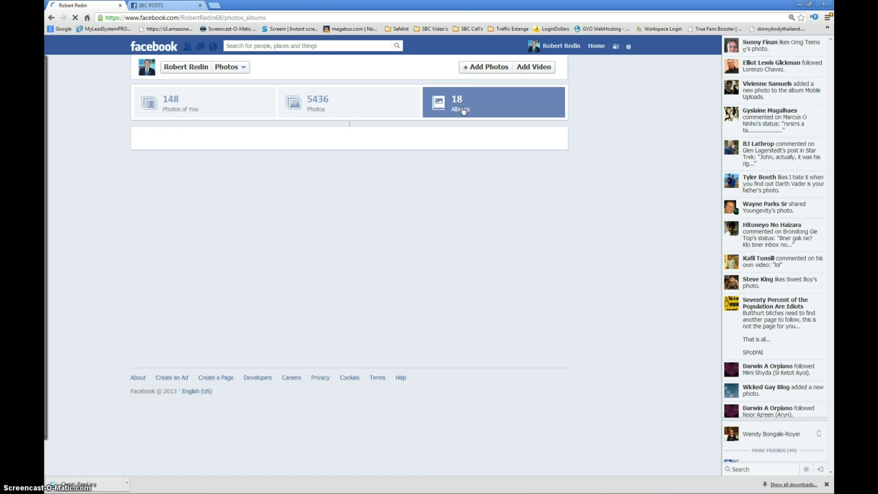